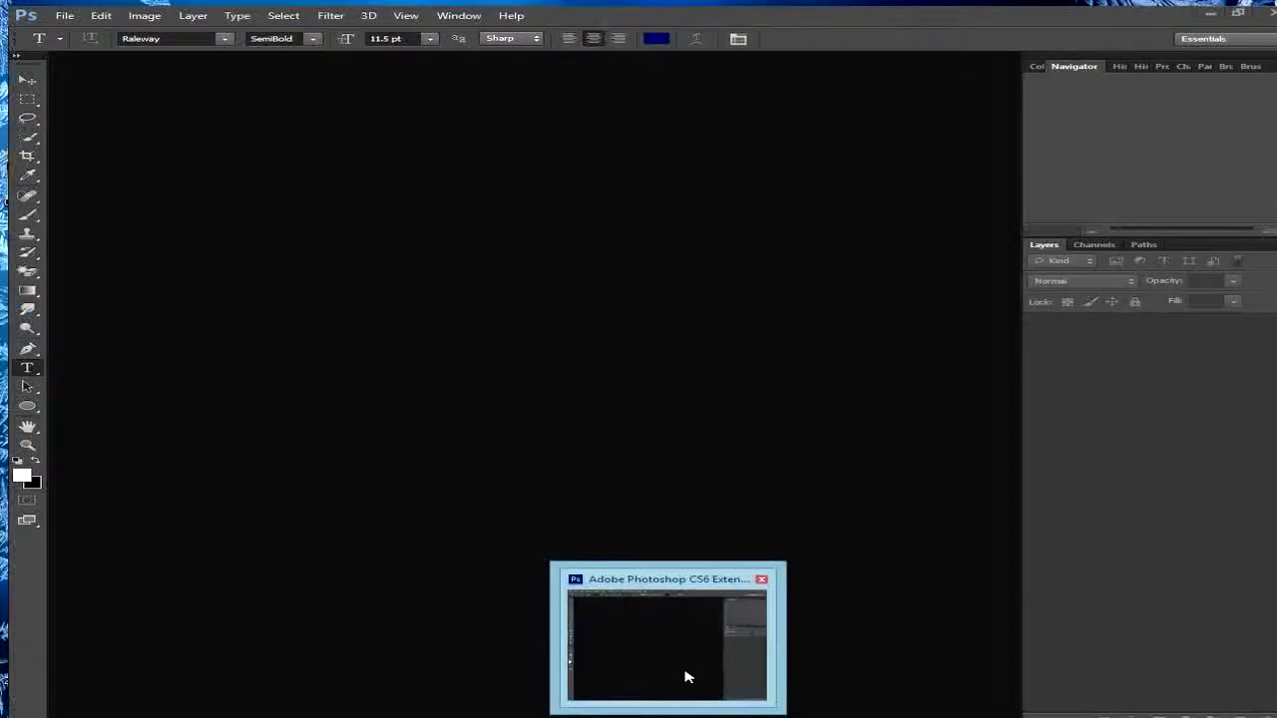
Switch to Photoshop, start a new document and name it TUTORIALS.
left_click(674, 642)
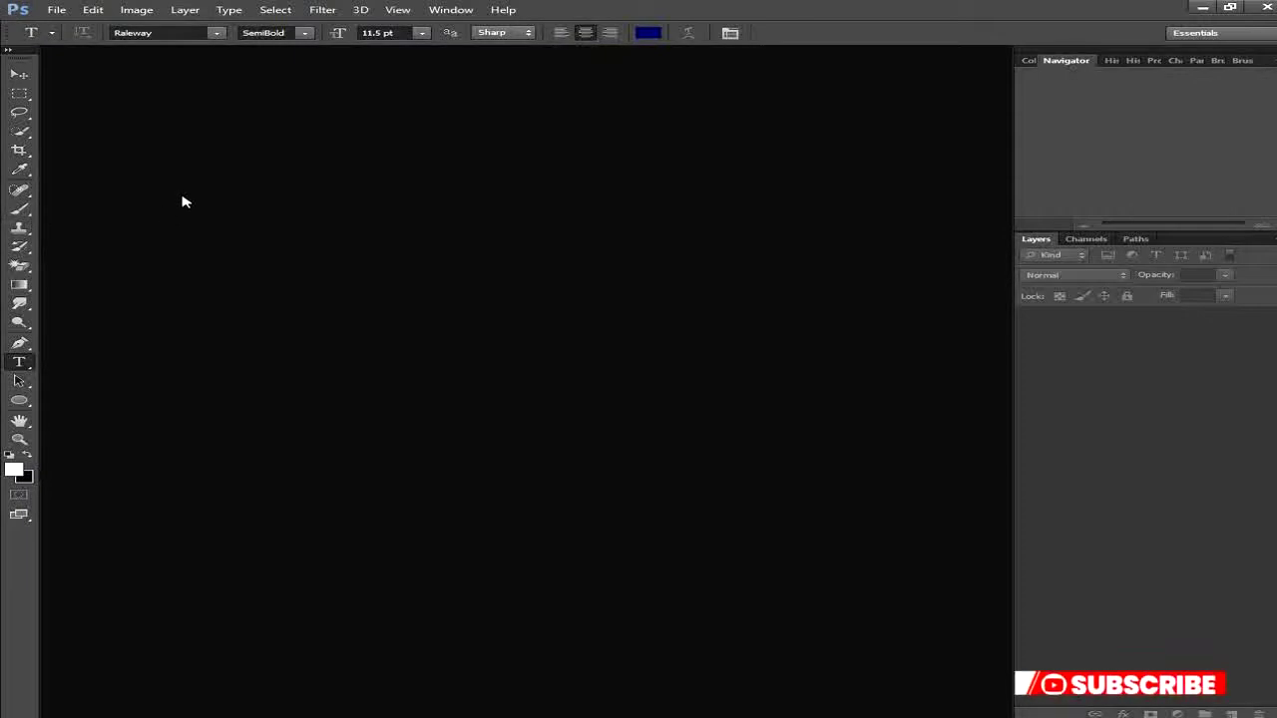
left_click(56, 9)
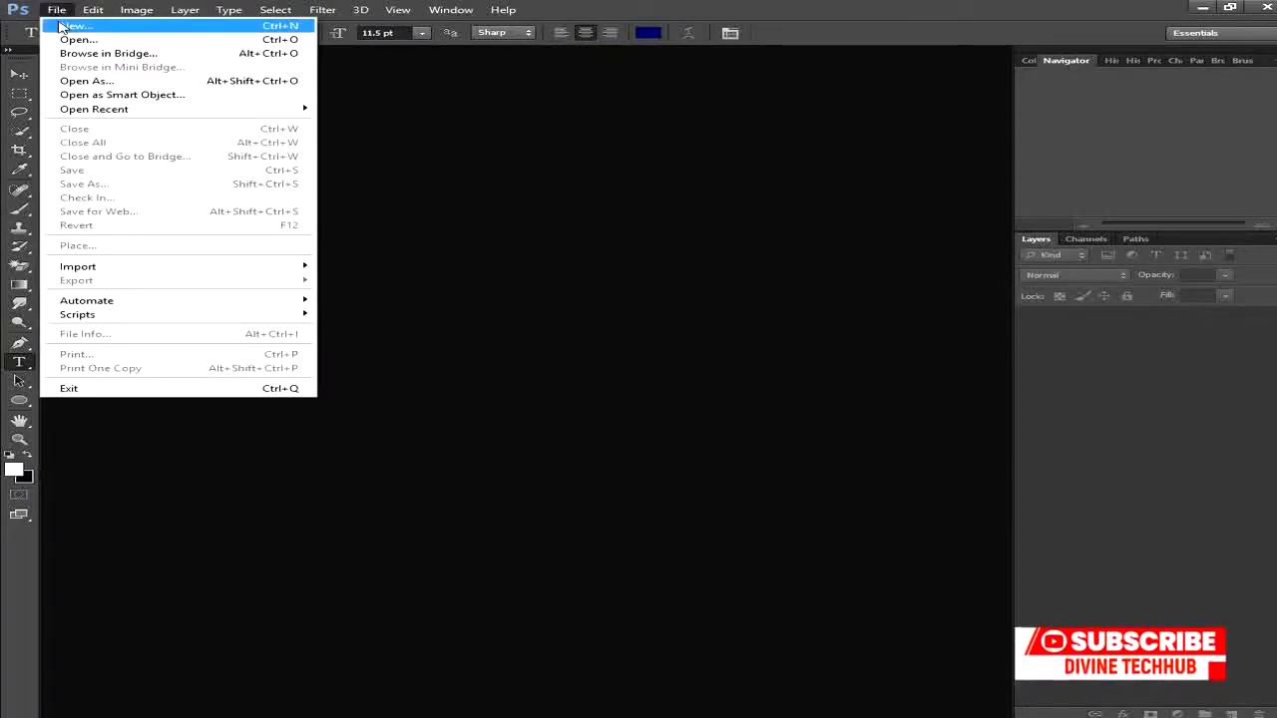
left_click(62, 26)
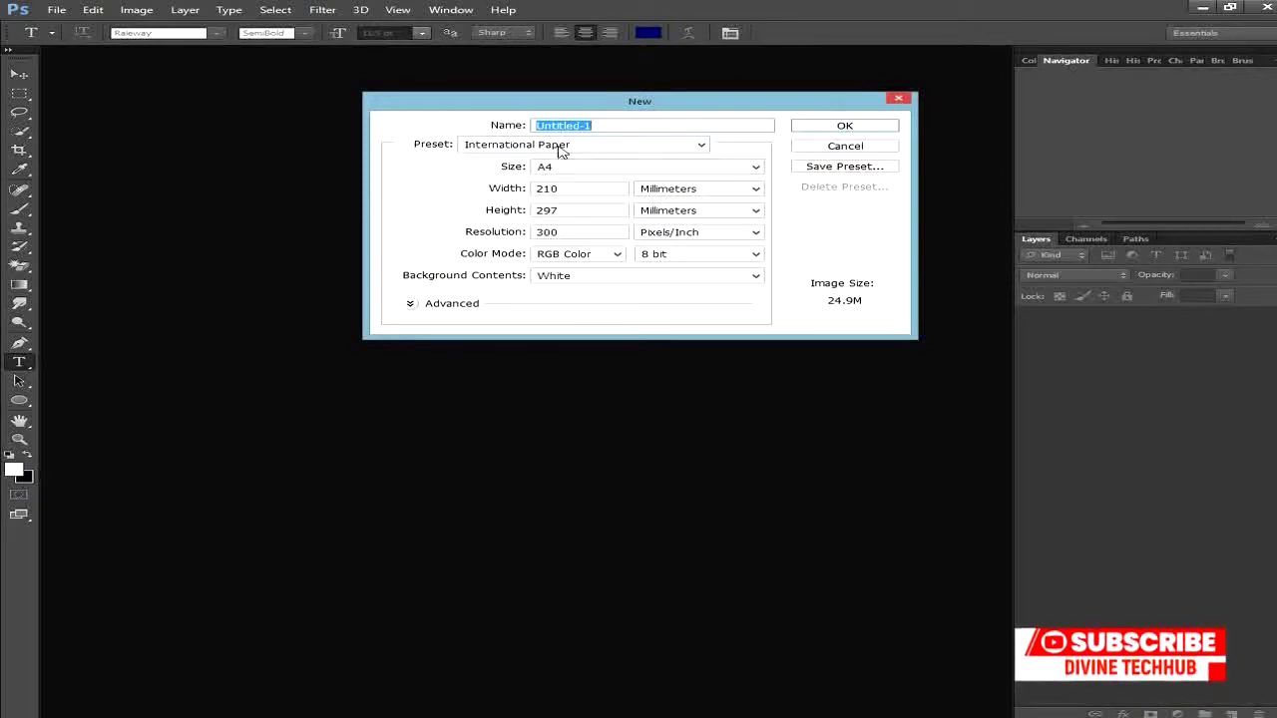
type("tUT")
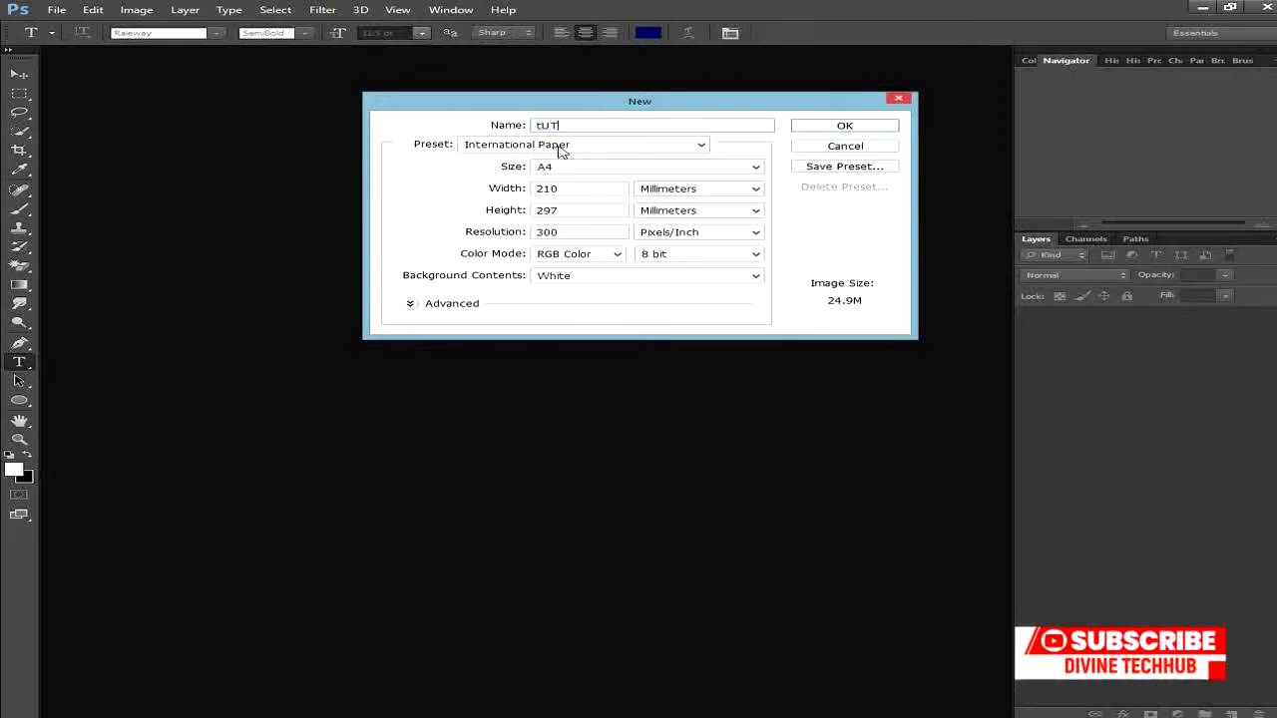
type("ORIALS")
left_click(540, 126)
key("BackSpace")
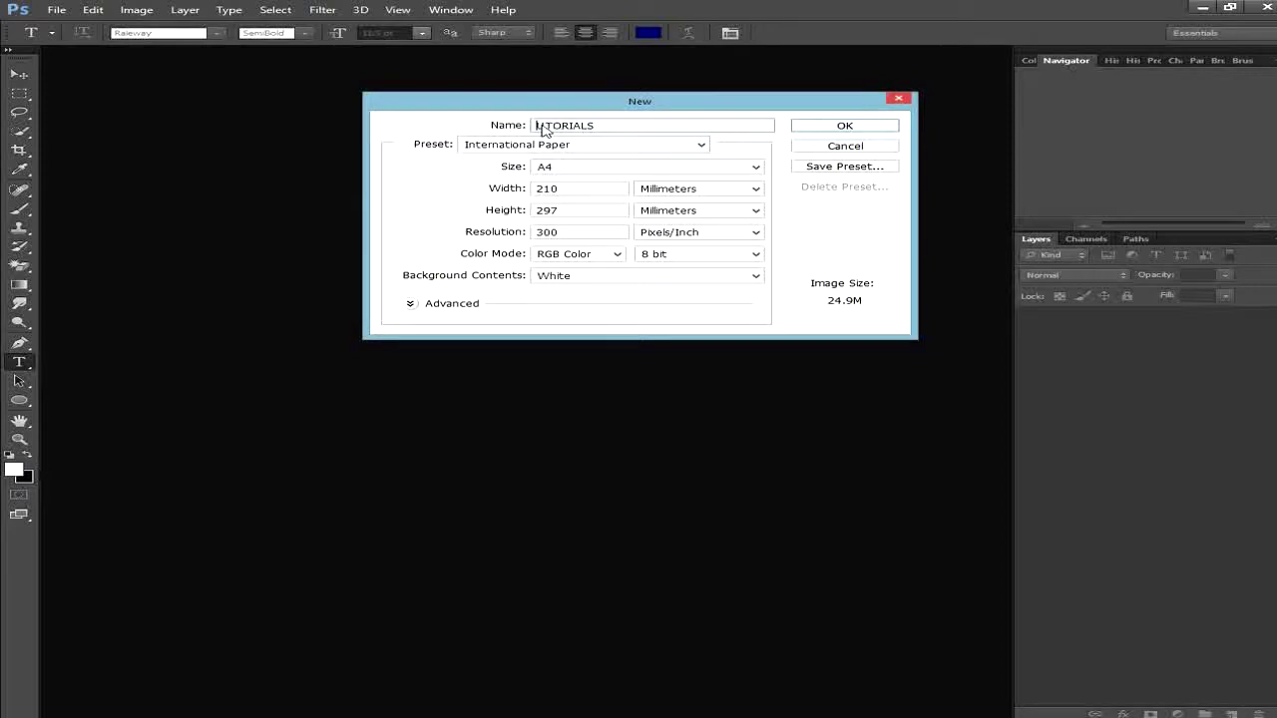
type("T")
Choose the International Paper preset with the A4 size for the new document, trying Default Photoshop Size first.
left_click(698, 148)
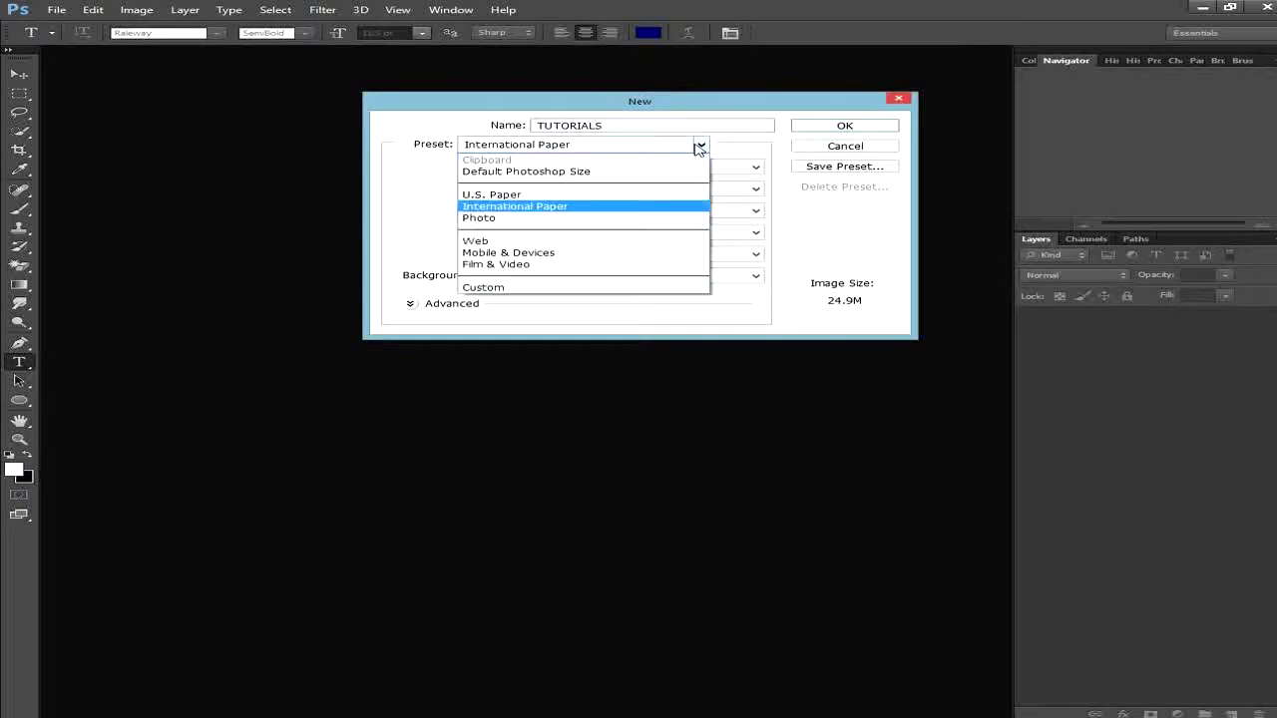
left_click(658, 171)
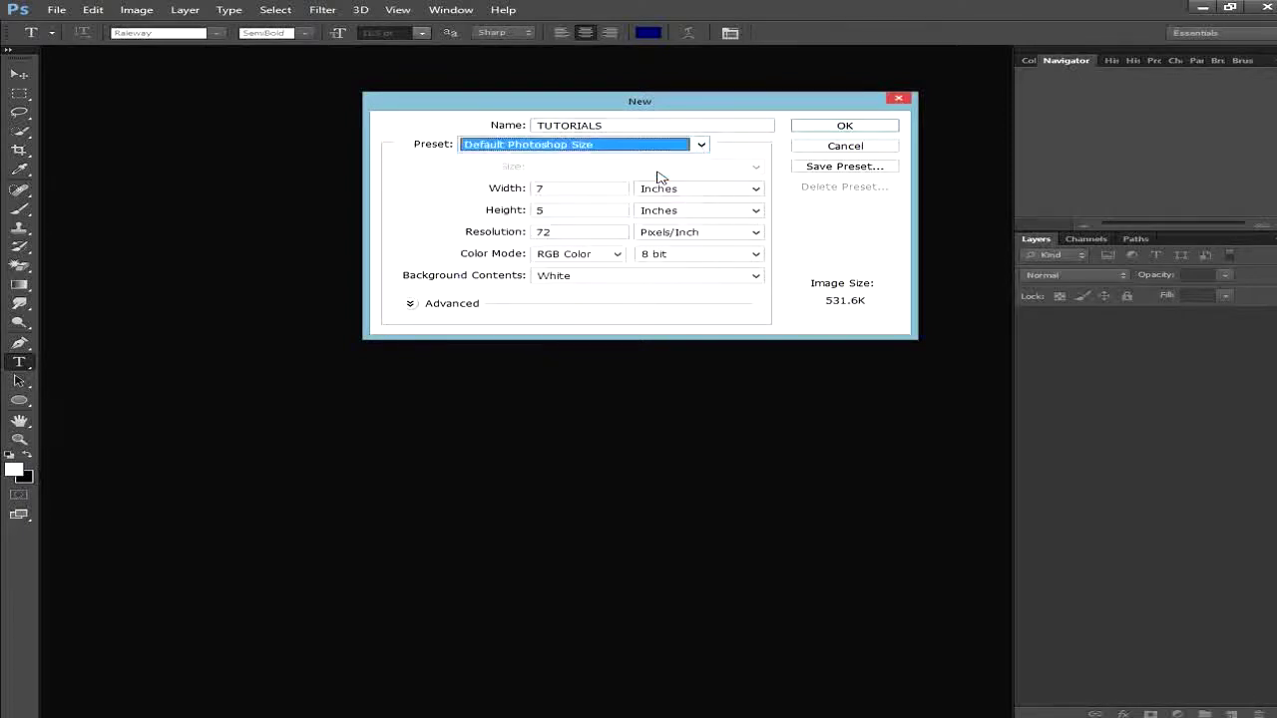
left_click(700, 144)
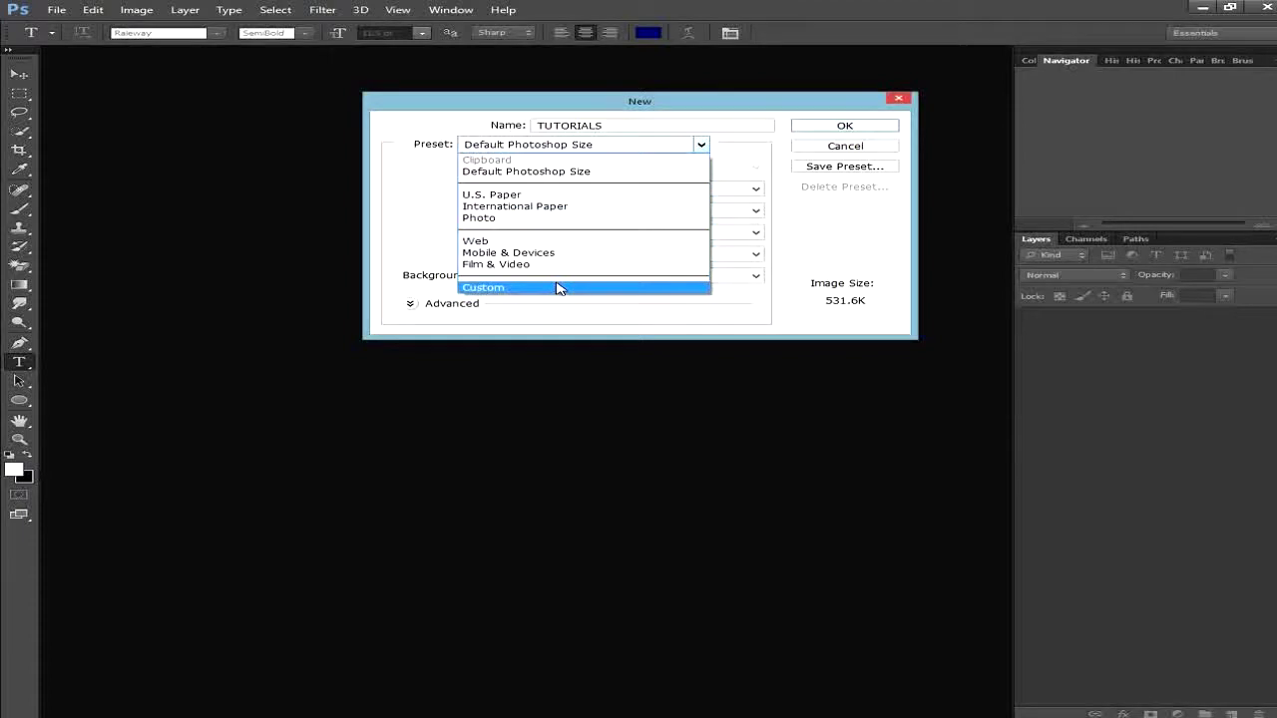
left_click(606, 207)
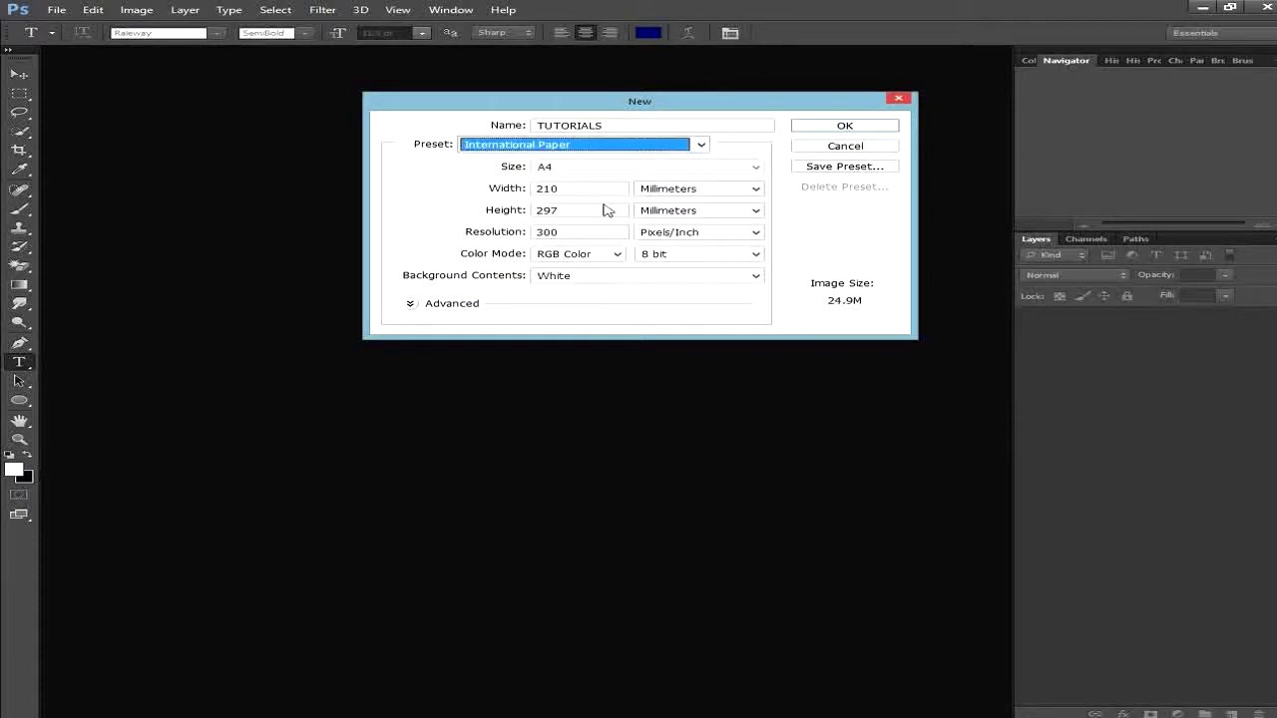
left_click(638, 170)
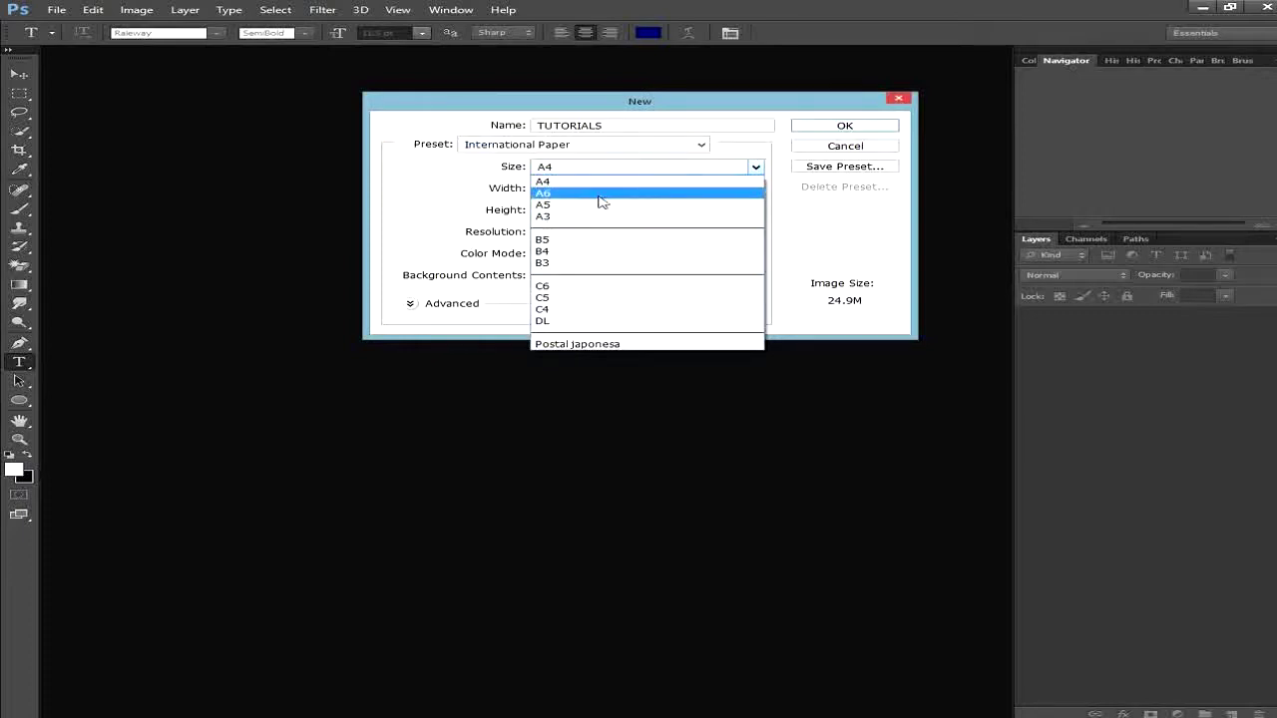
left_click(593, 183)
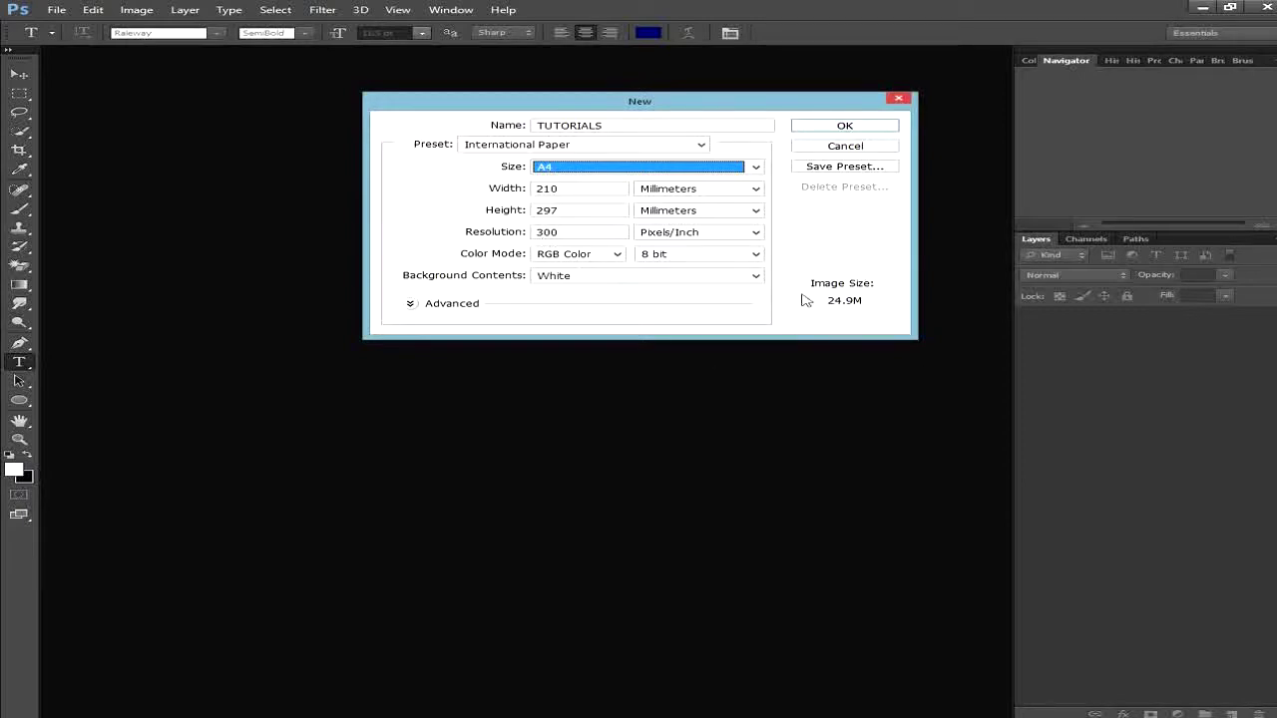
Try a resolution of 100 pixels/inch for the new document and return it to 300.
left_click(544, 235)
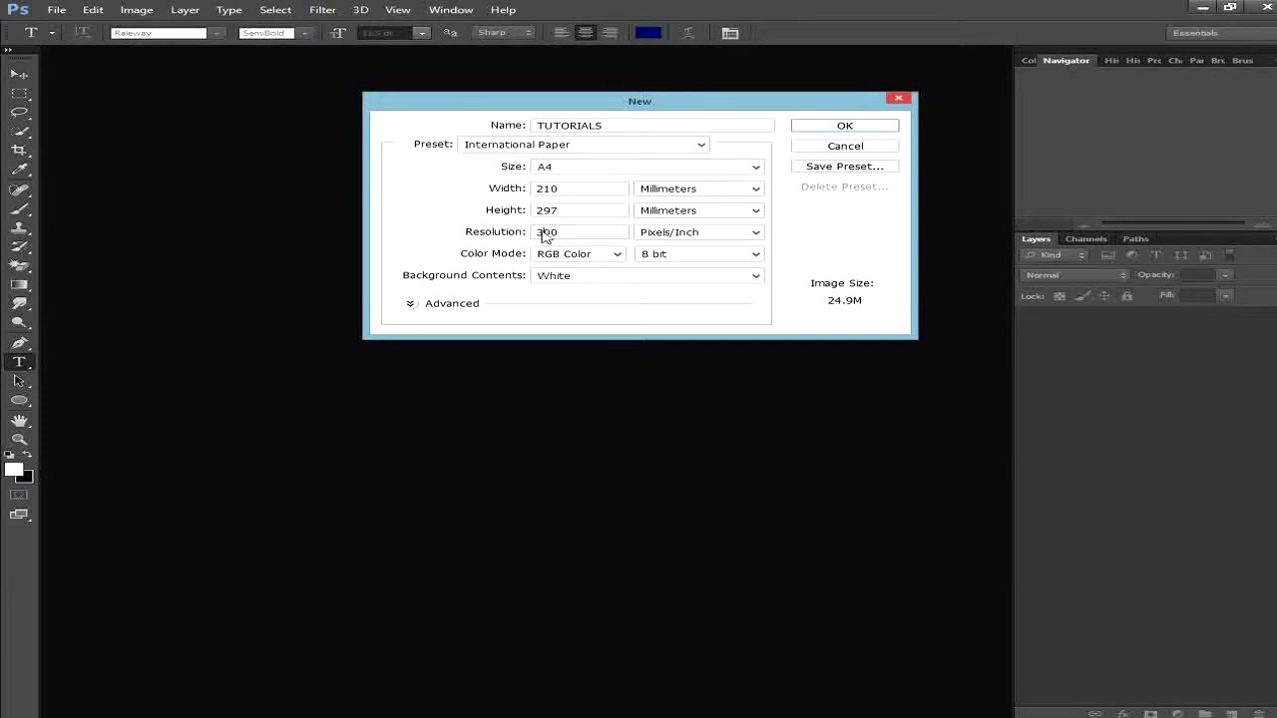
key("BackSpace")
type("1")
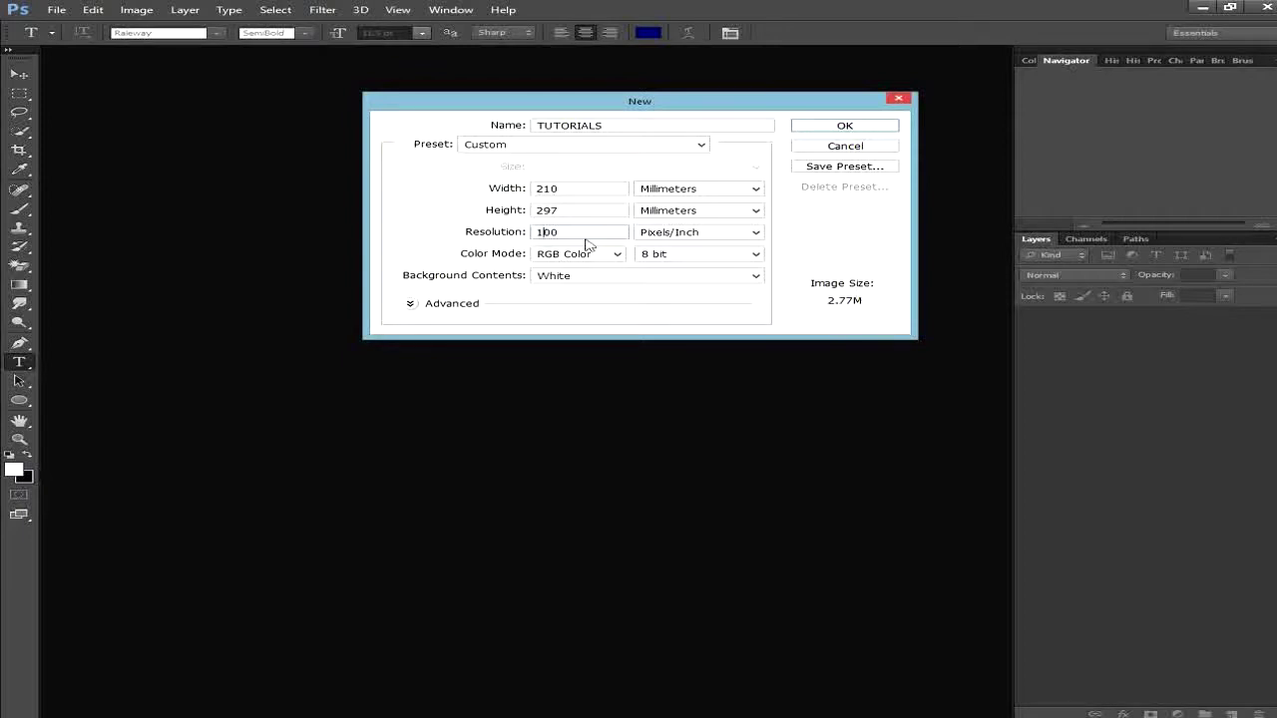
key("BackSpace")
type("3")
Choose White as the background contents and create the document.
left_click(717, 278)
left_click(725, 286)
left_click(725, 285)
left_click(720, 285)
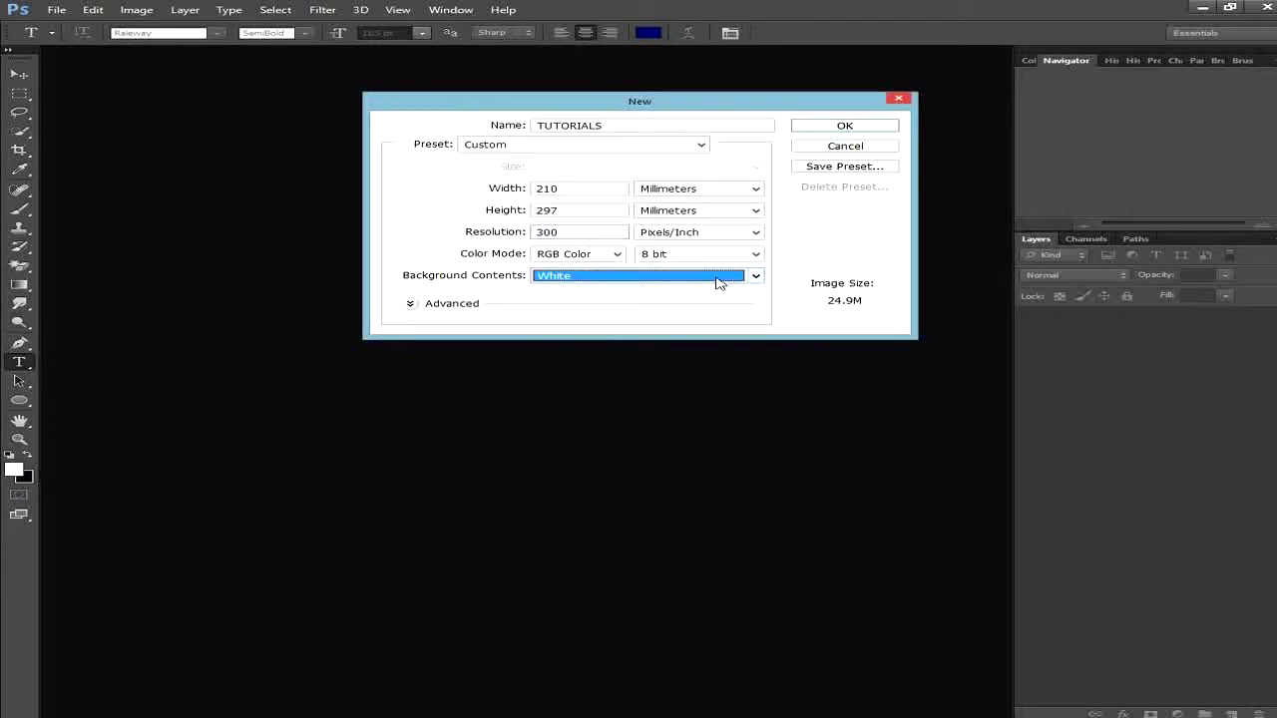
left_click(807, 131)
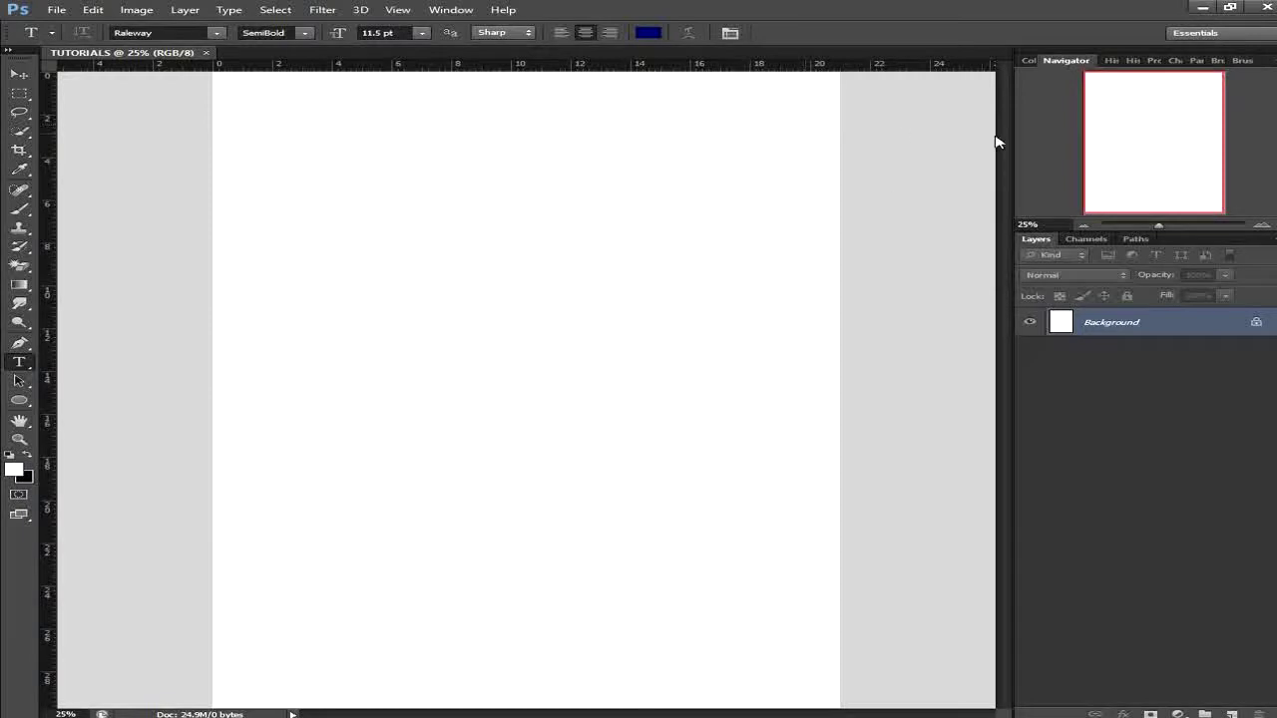
Draw an upright ellipse shape about 1184 by 1965 px in the middle of the page and fill it with yellow.
left_click_drag(1162, 229, 1157, 228)
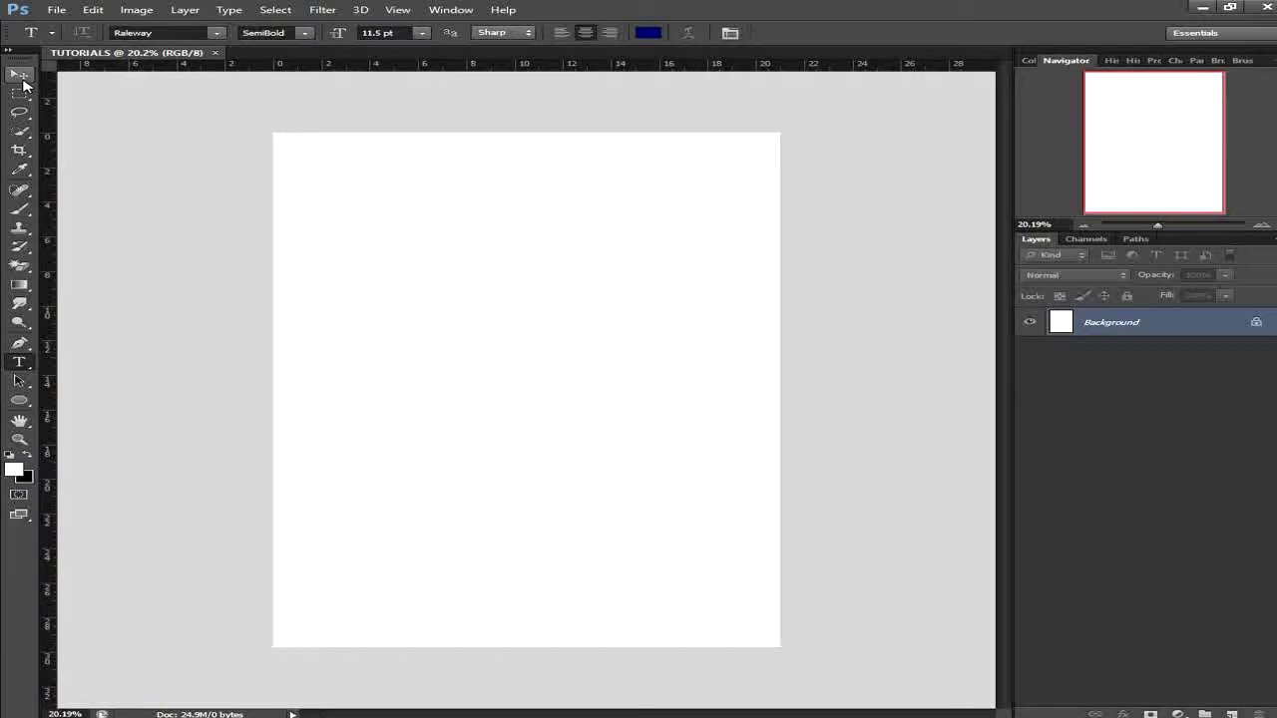
left_click(18, 400)
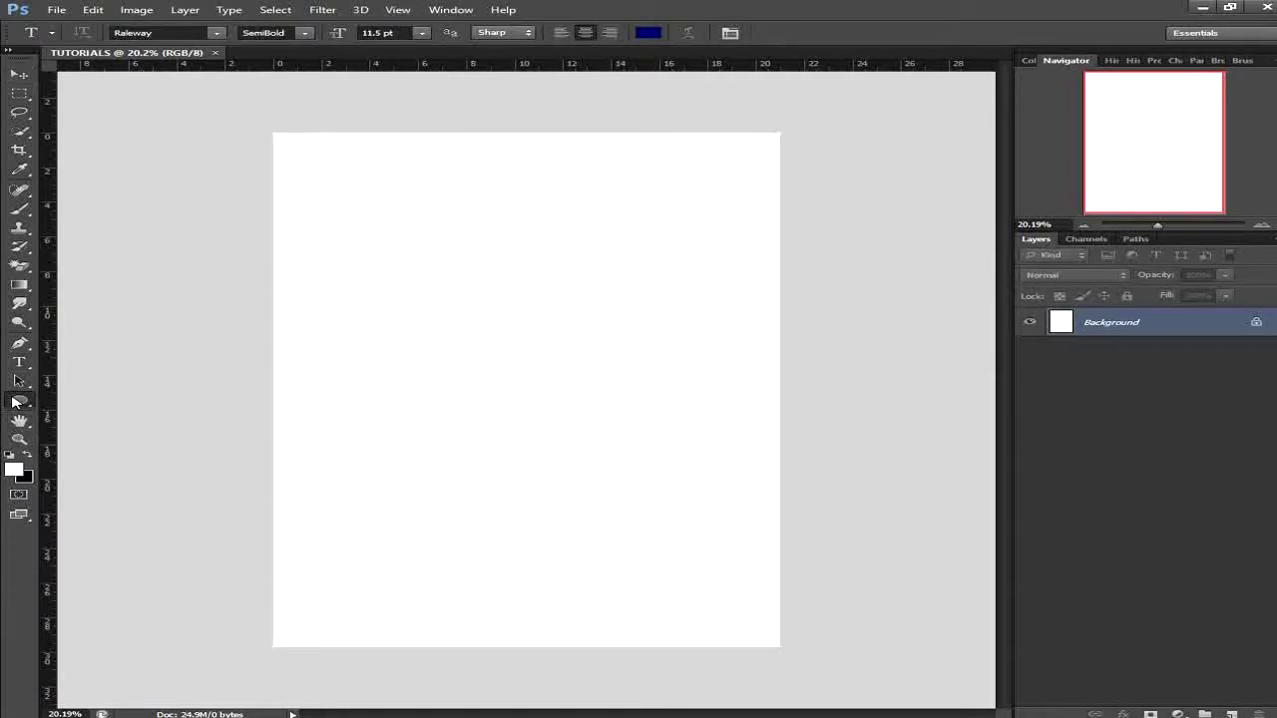
left_click_drag(405, 216, 646, 502)
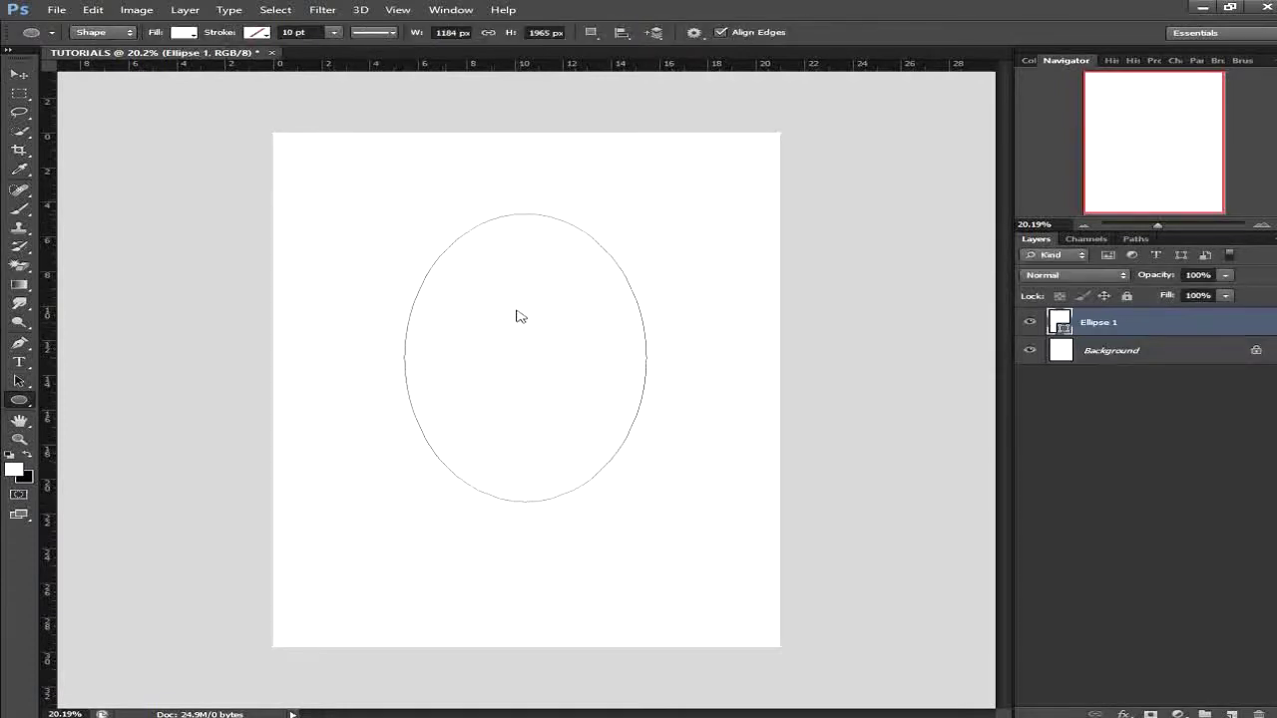
left_click(185, 34)
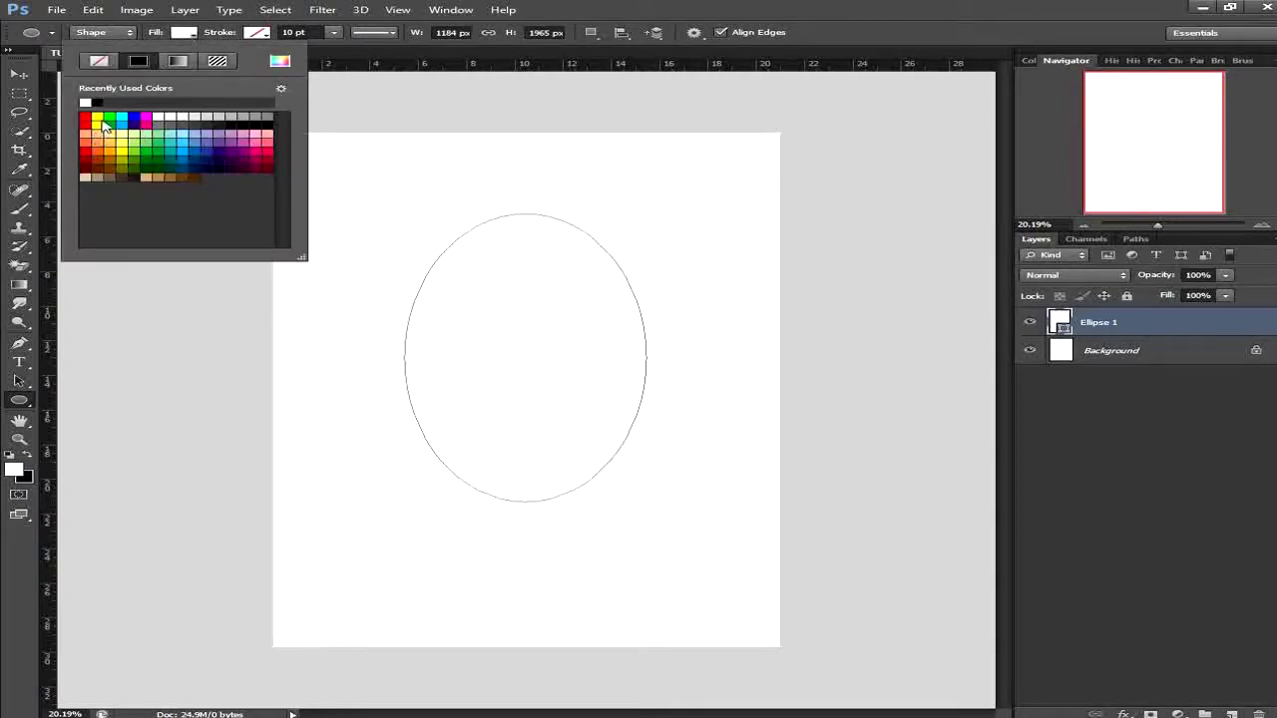
left_click(100, 120)
left_click(563, 3)
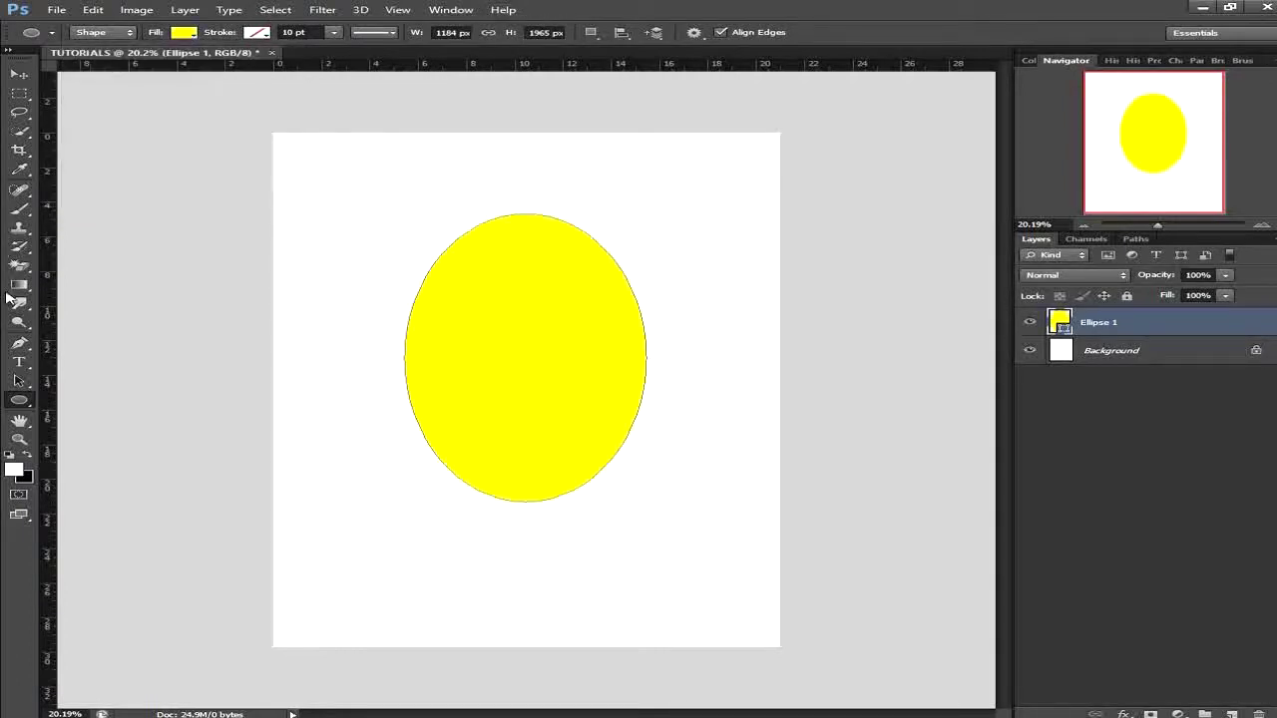
Move the yellow ellipse slightly left and select its upper half with a wide rectangular marquee.
left_click(19, 76)
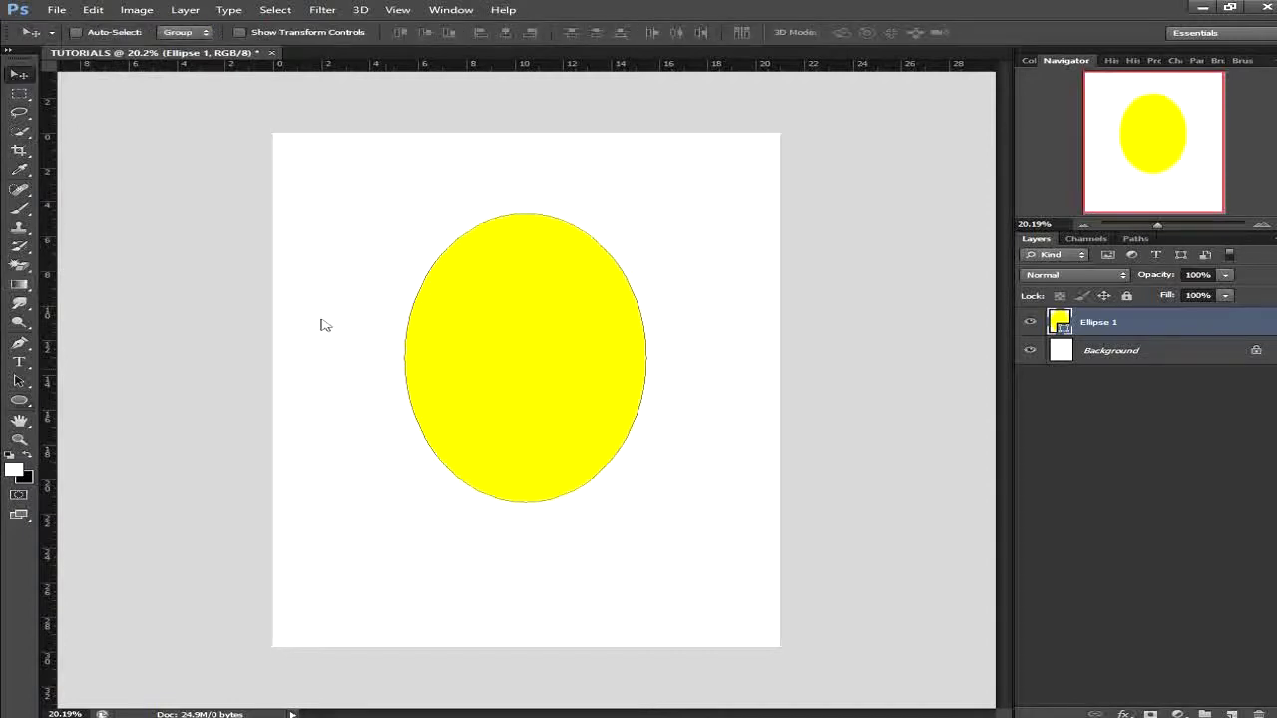
mouse_move(588, 423)
left_mouse_down()
mouse_move(501, 310)
mouse_move(632, 475)
mouse_move(624, 319)
mouse_move(631, 436)
mouse_move(465, 348)
mouse_move(701, 475)
mouse_move(442, 469)
mouse_move(630, 450)
mouse_move(503, 463)
mouse_move(570, 427)
left_mouse_up()
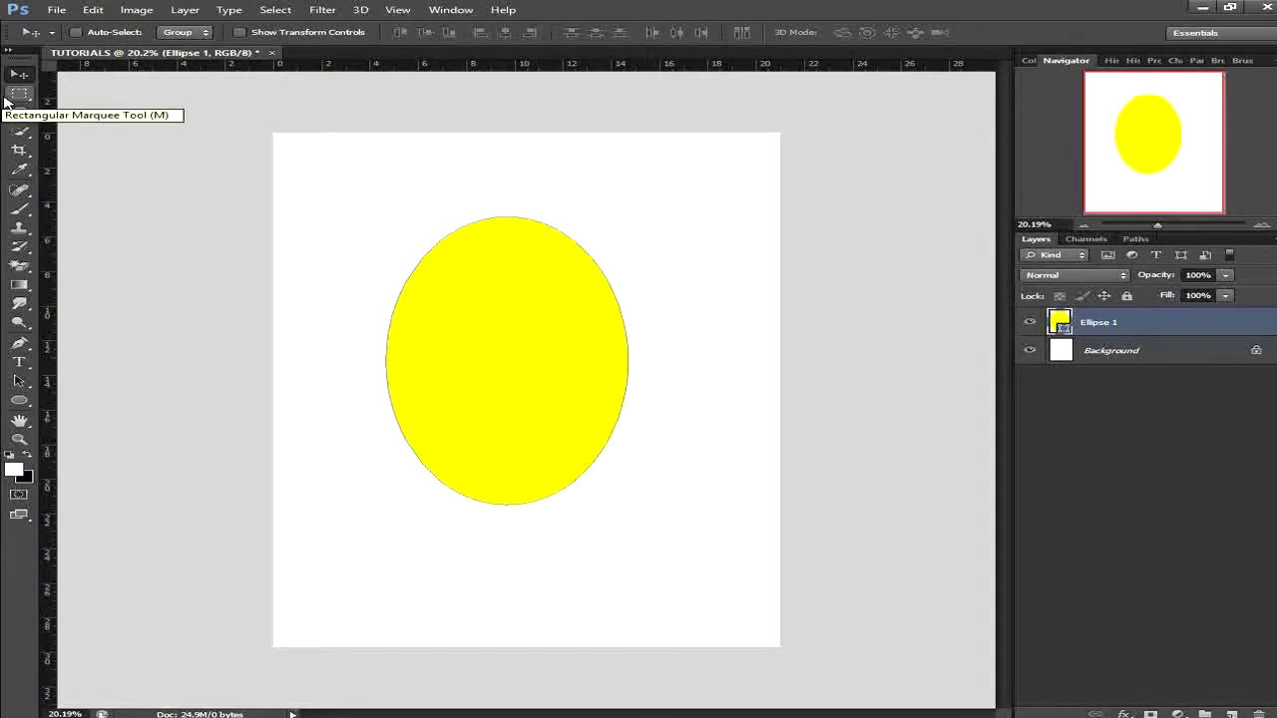
left_click(19, 95)
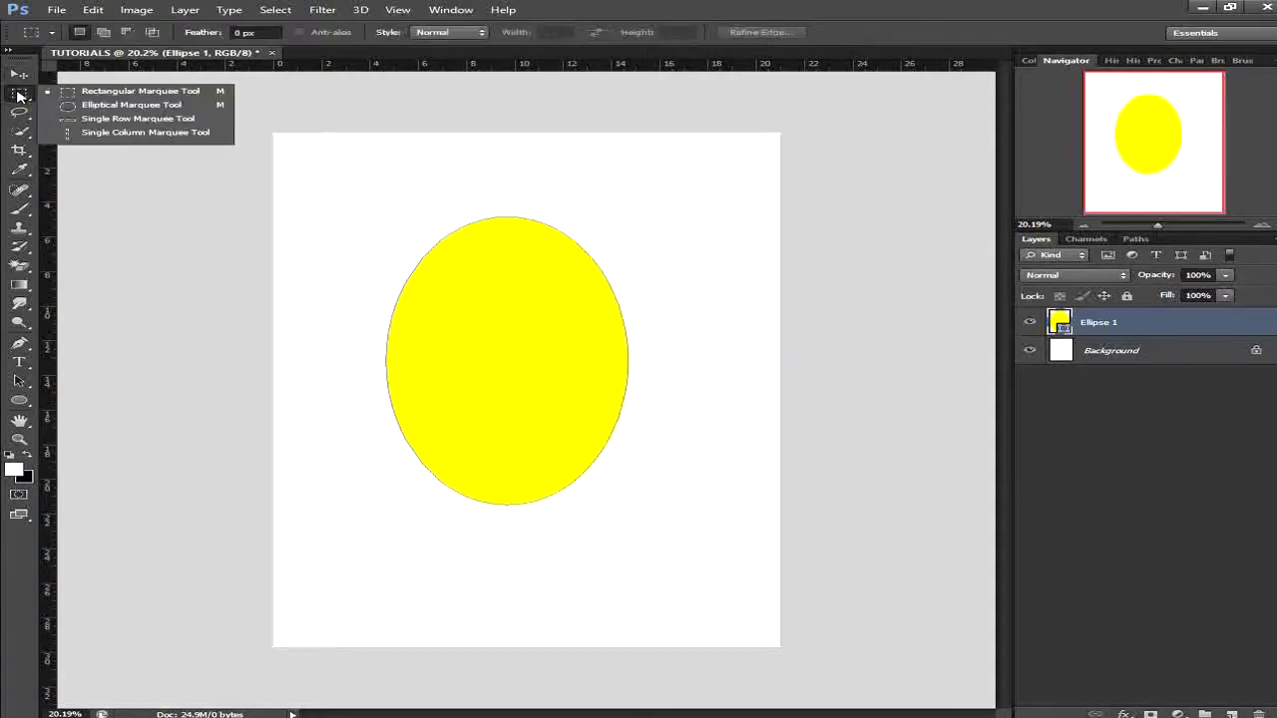
left_click(96, 92)
left_click_drag(344, 171, 708, 367)
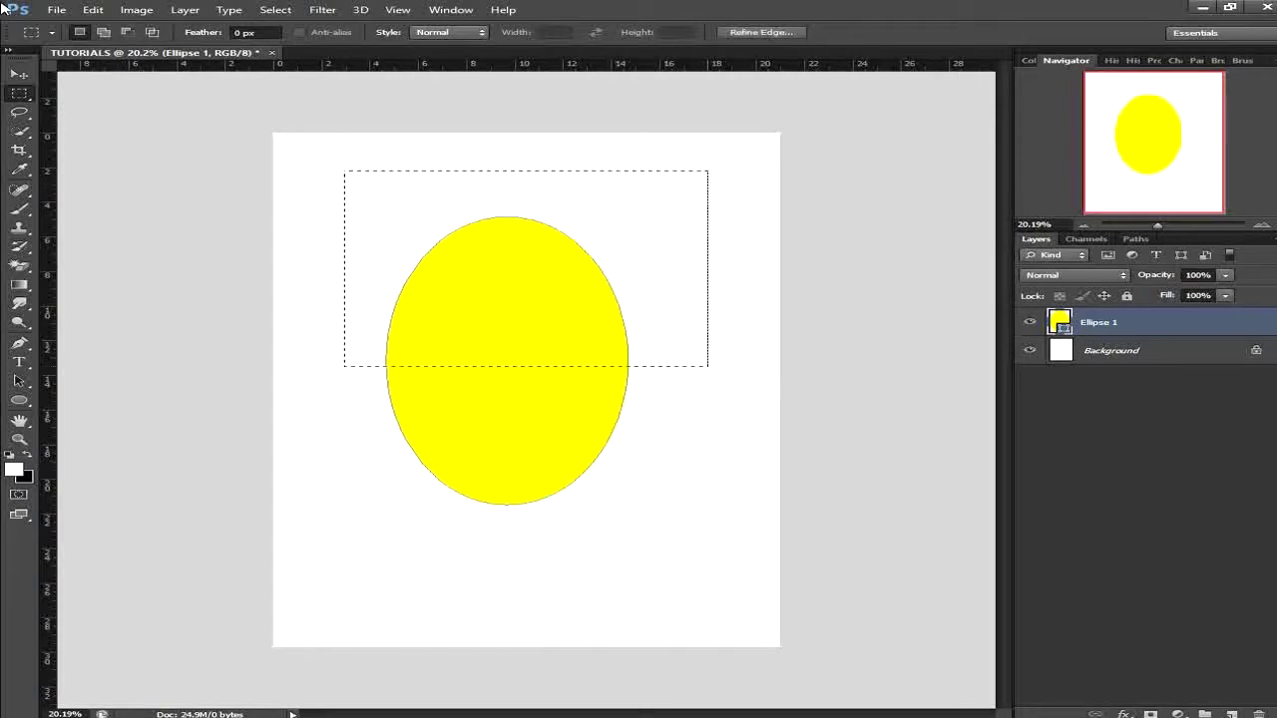
Move the yellow ellipse lower on the page and shift the marquee outline slightly left.
left_click(14, 76)
mouse_move(469, 371)
left_mouse_down()
mouse_move(615, 393)
mouse_move(619, 455)
mouse_move(477, 387)
left_mouse_up()
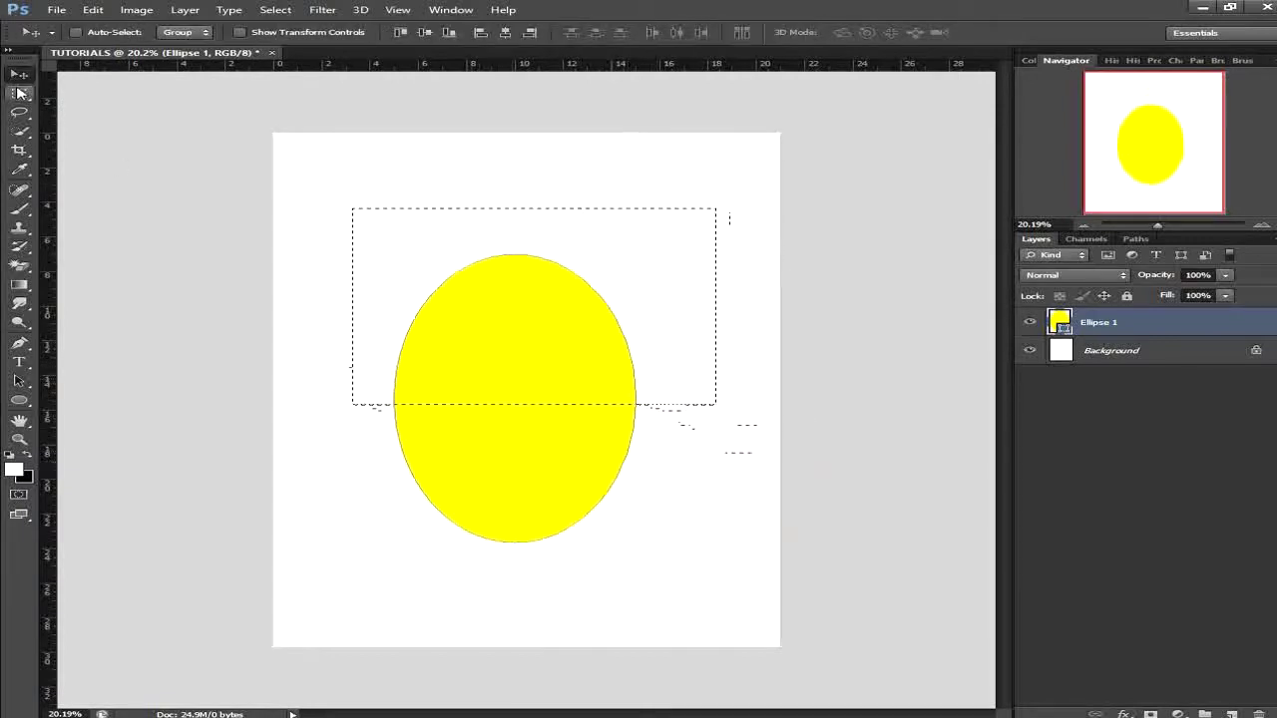
left_click(20, 92)
mouse_move(543, 306)
left_mouse_down()
mouse_move(503, 259)
mouse_move(536, 312)
left_mouse_up()
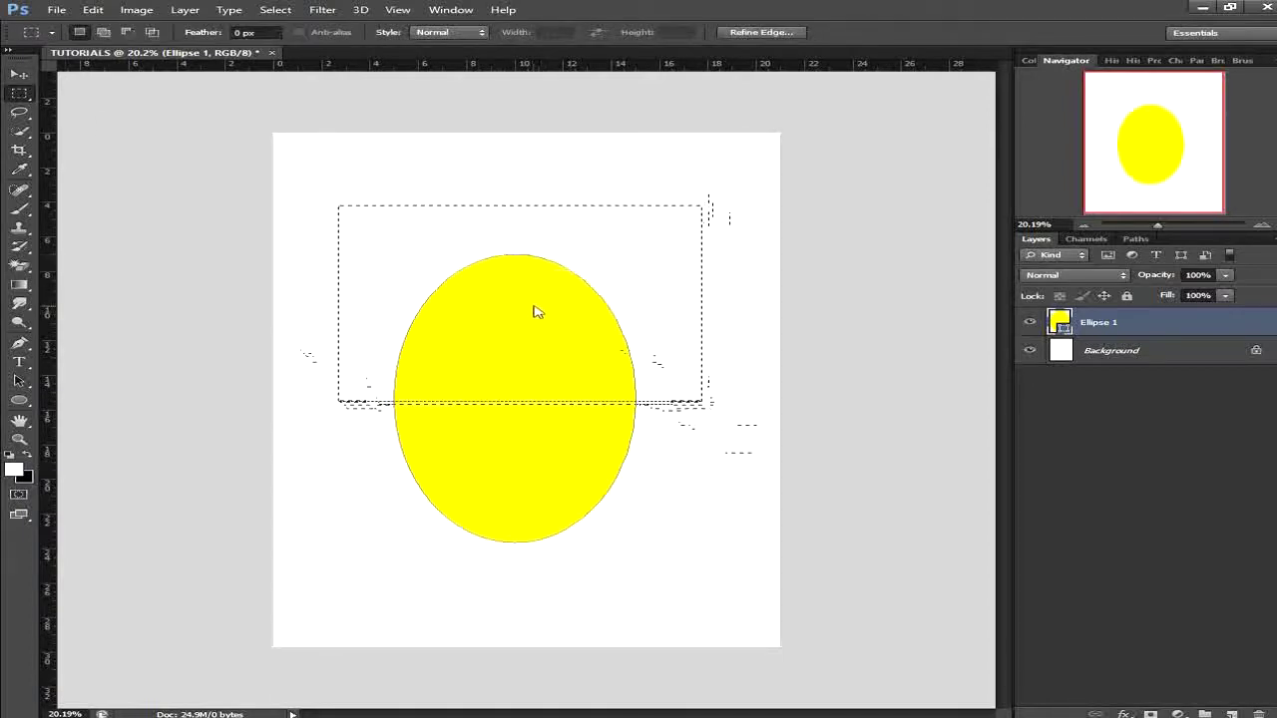
Duplicate the ellipse layer, move the copy slightly downward and clear the selection.
key("ctrl+j")
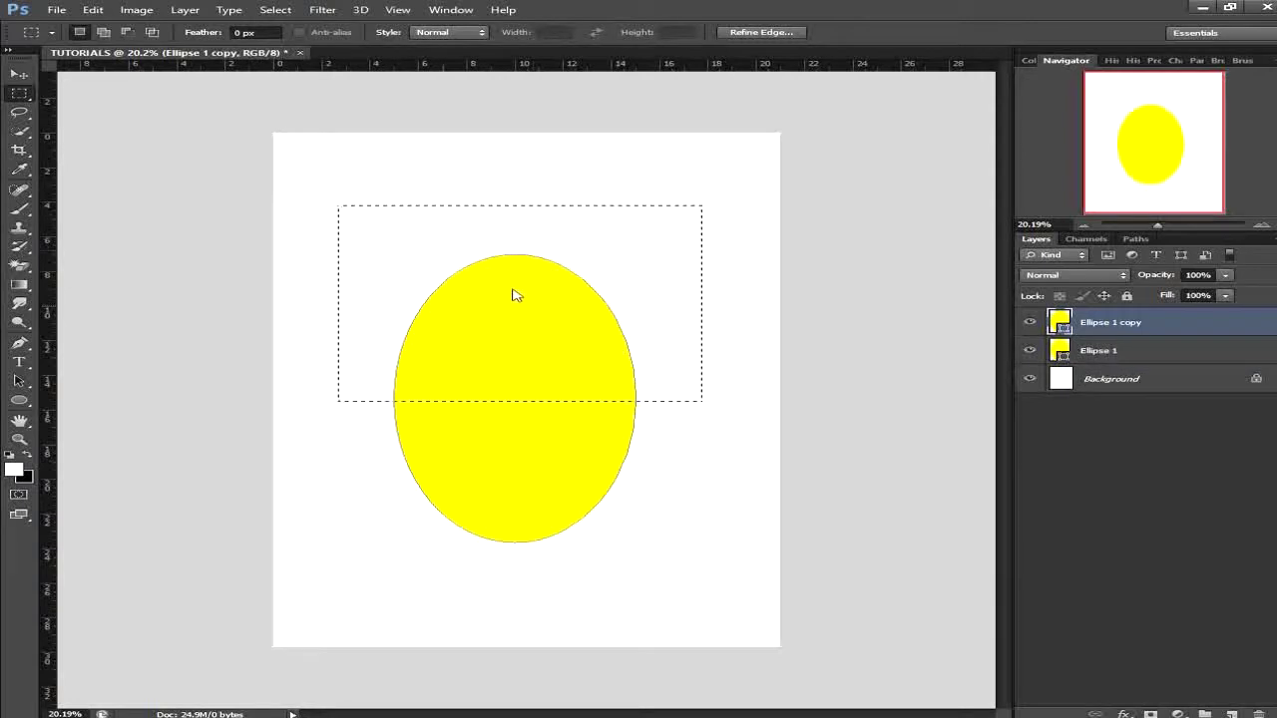
left_click(19, 74)
mouse_move(426, 311)
left_mouse_down()
mouse_move(497, 218)
mouse_move(625, 273)
mouse_move(669, 342)
mouse_move(422, 334)
mouse_move(465, 276)
mouse_move(436, 290)
mouse_move(431, 319)
left_mouse_up()
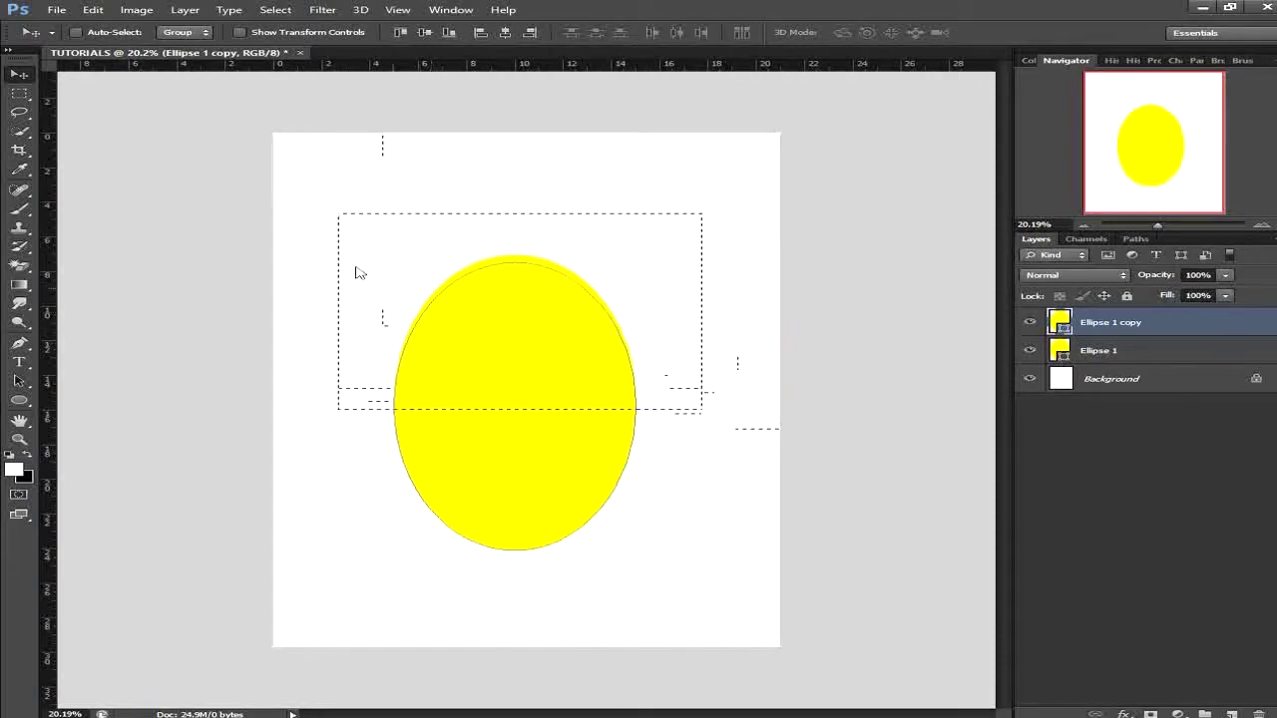
key("ctrl+d")
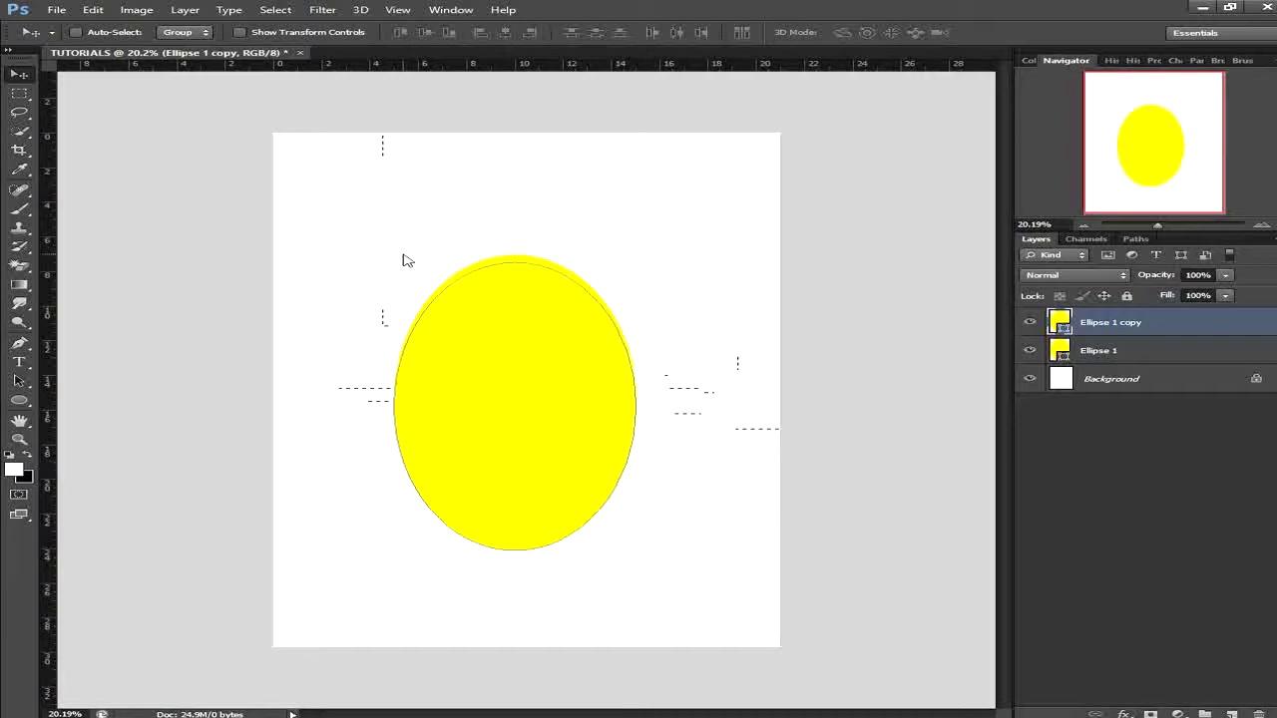
left_click(22, 92)
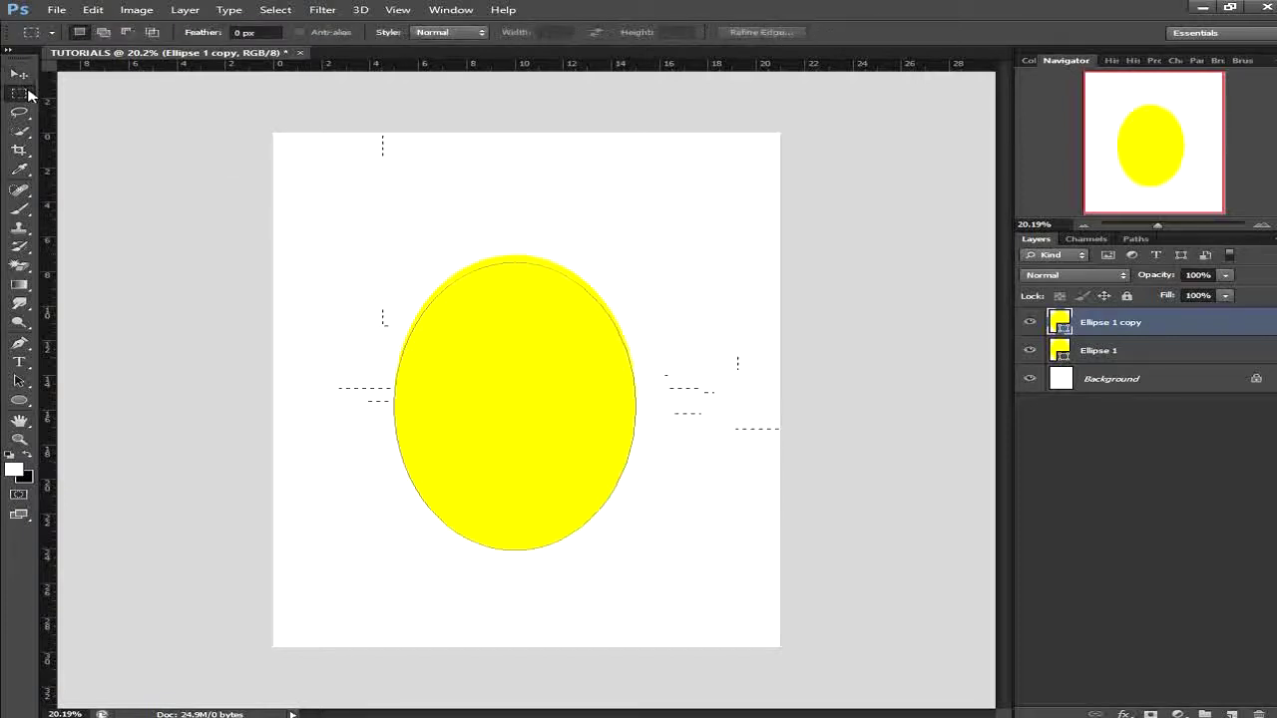
right_click(22, 93)
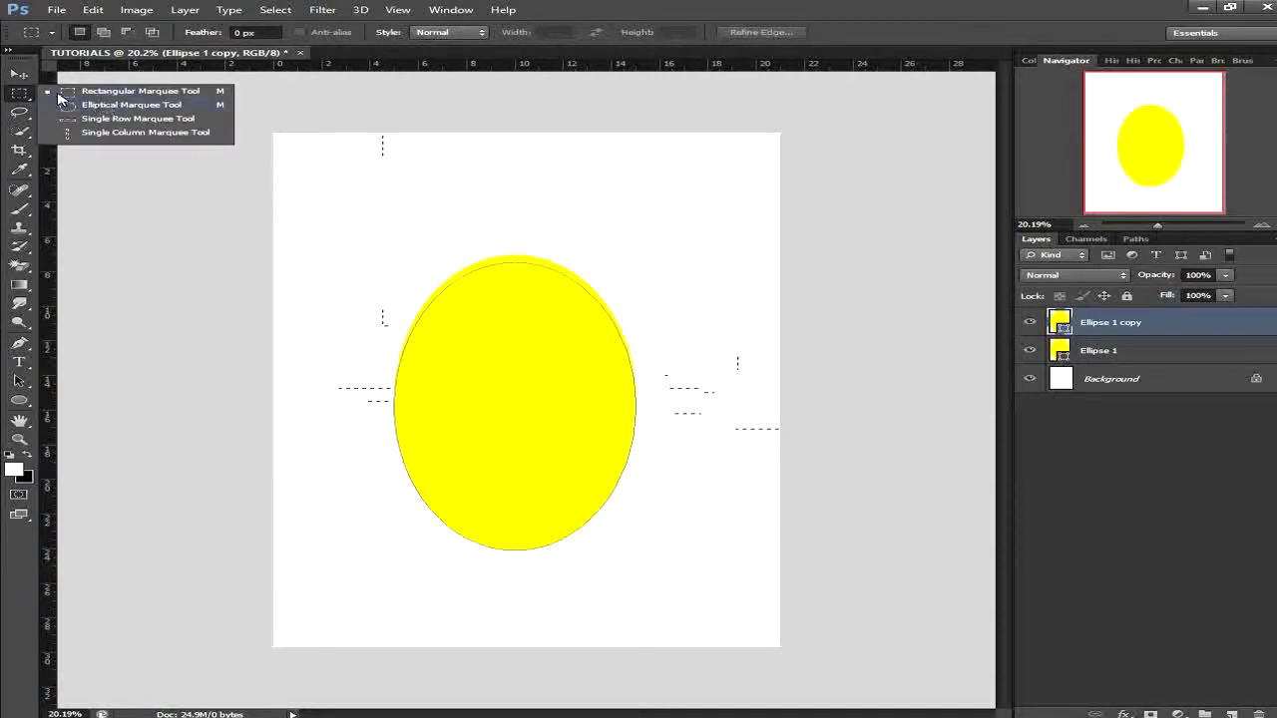
left_click(21, 95)
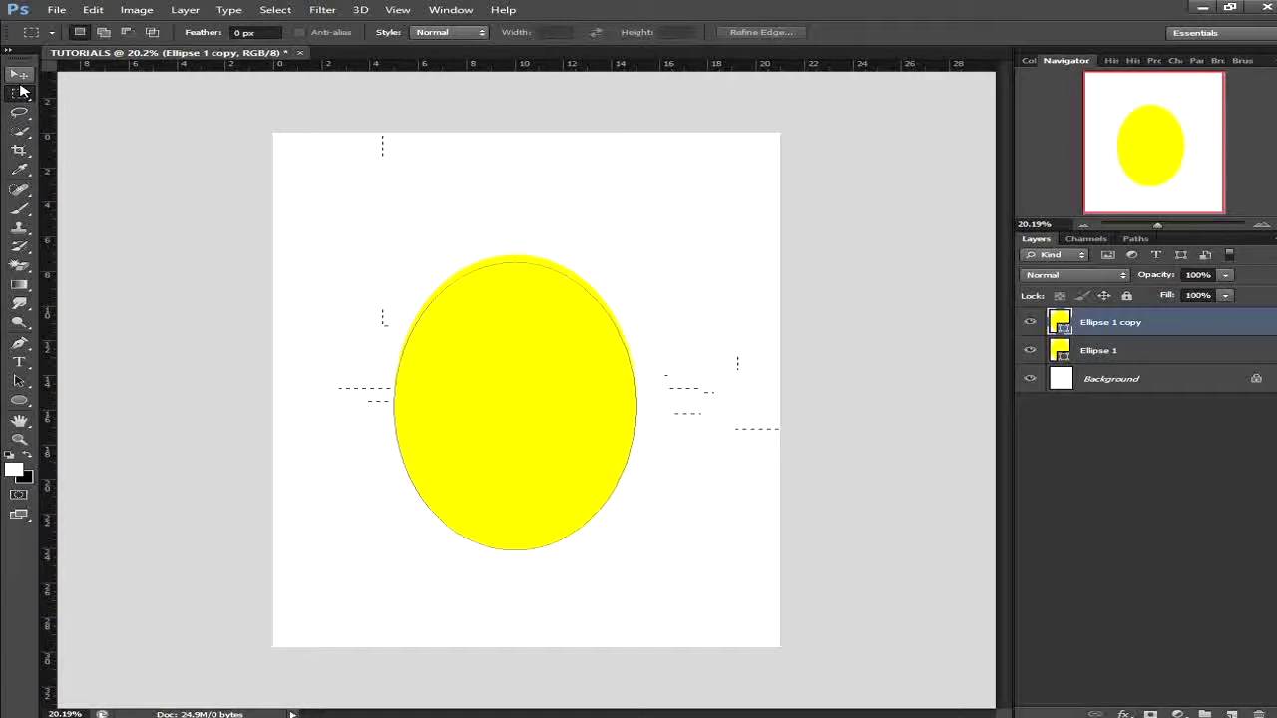
Try adjusting the crop frame at the page's upper-left corner with the Crop tool.
left_click(19, 150)
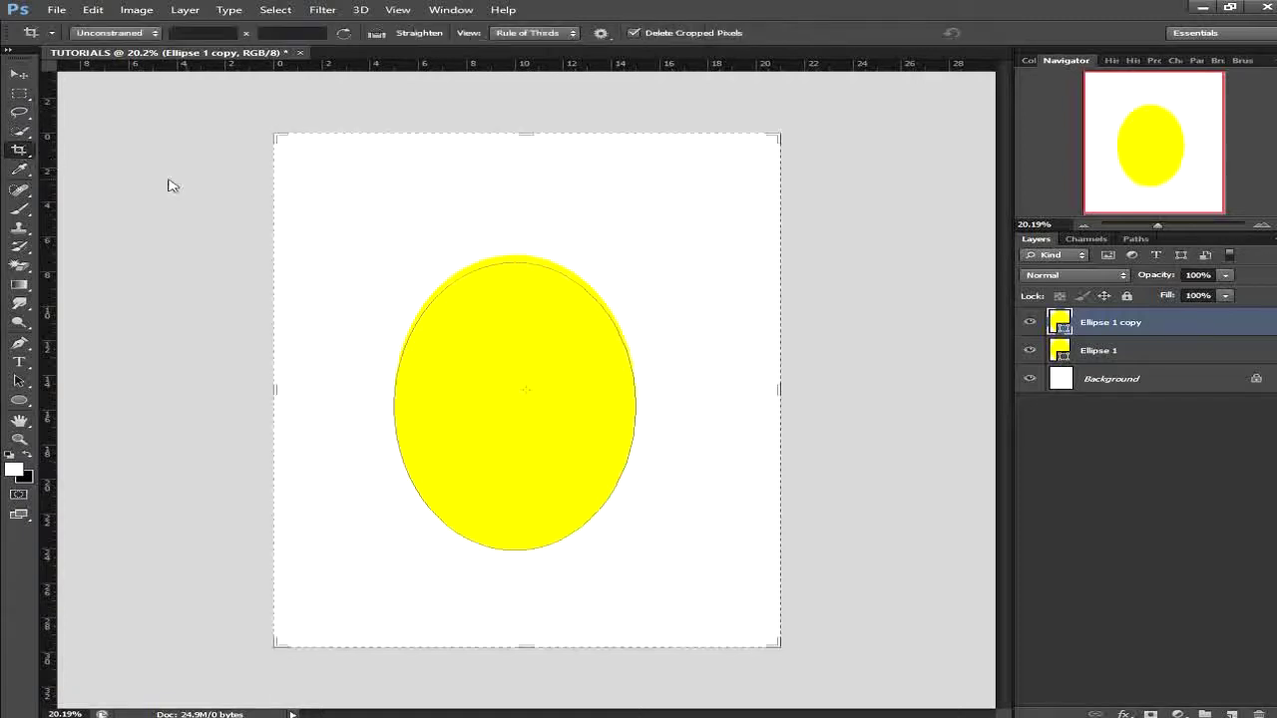
mouse_move(282, 136)
left_mouse_down()
mouse_move(356, 166)
mouse_move(362, 131)
mouse_move(189, 114)
mouse_move(289, 134)
mouse_move(279, 144)
mouse_move(277, 133)
left_mouse_up()
left_click(1011, 34)
Set the background color to white (ffffff).
left_click(25, 478)
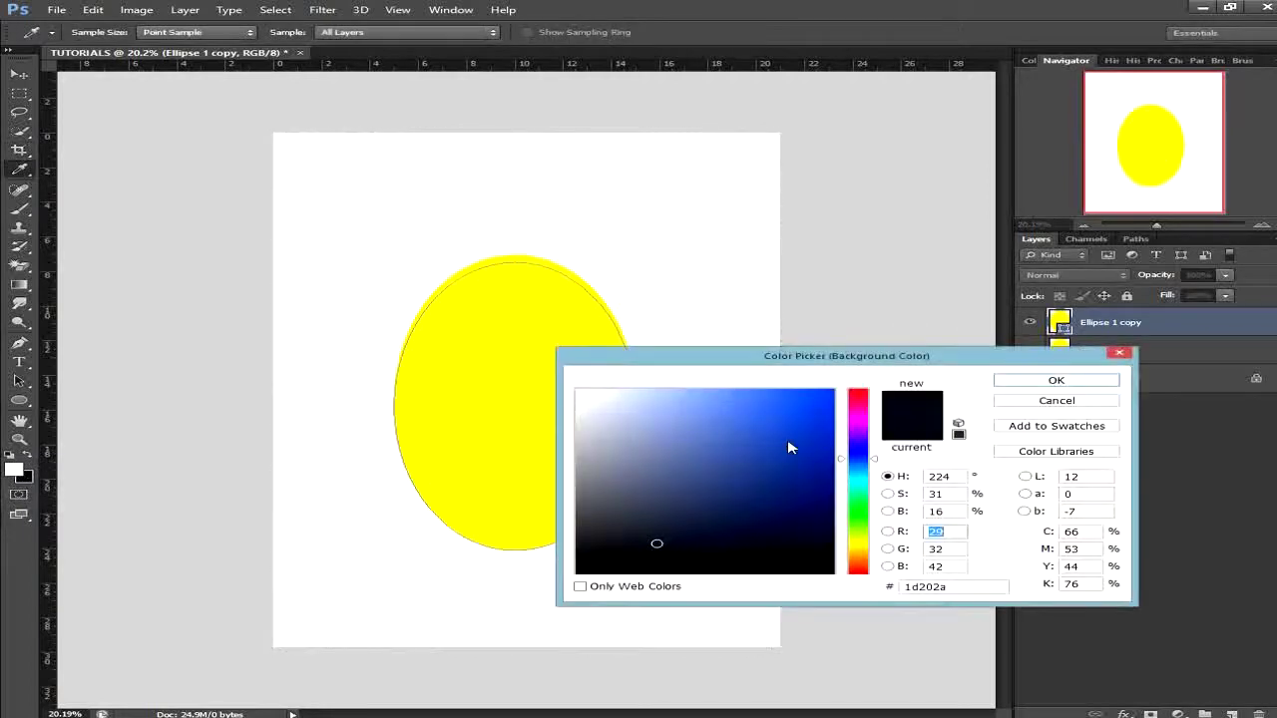
left_click_drag(789, 445, 506, 377)
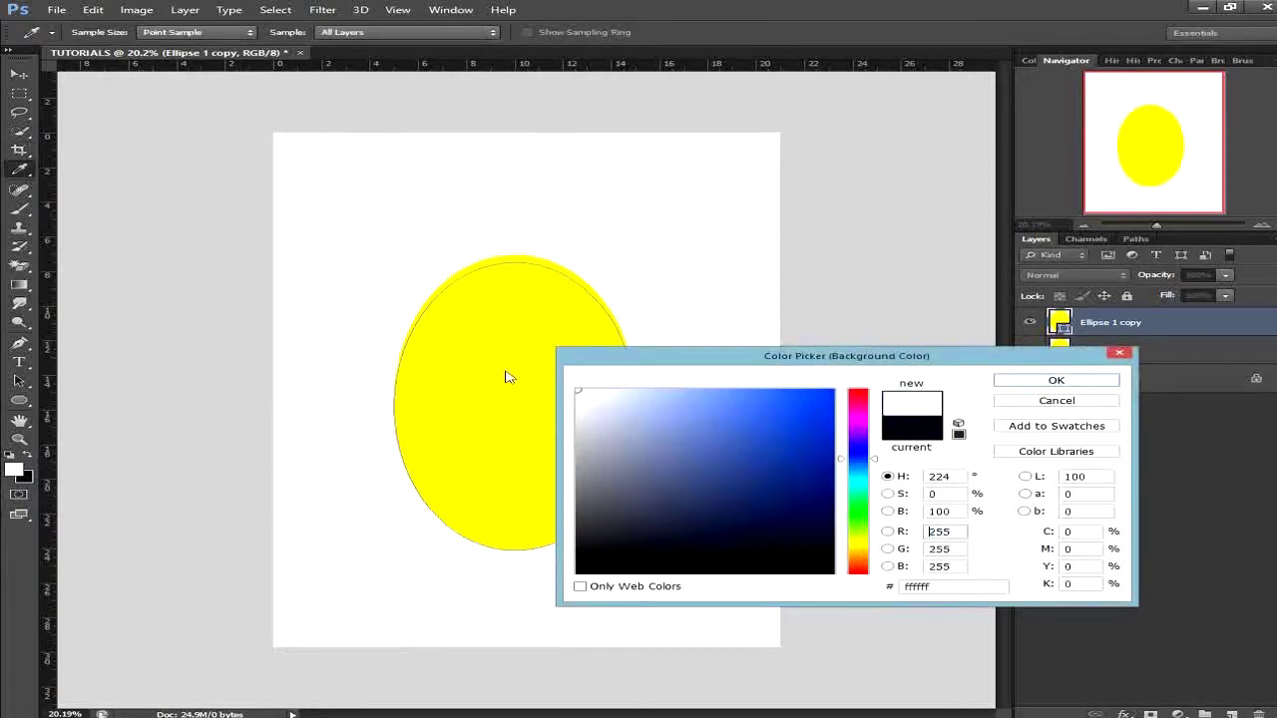
left_click(1011, 381)
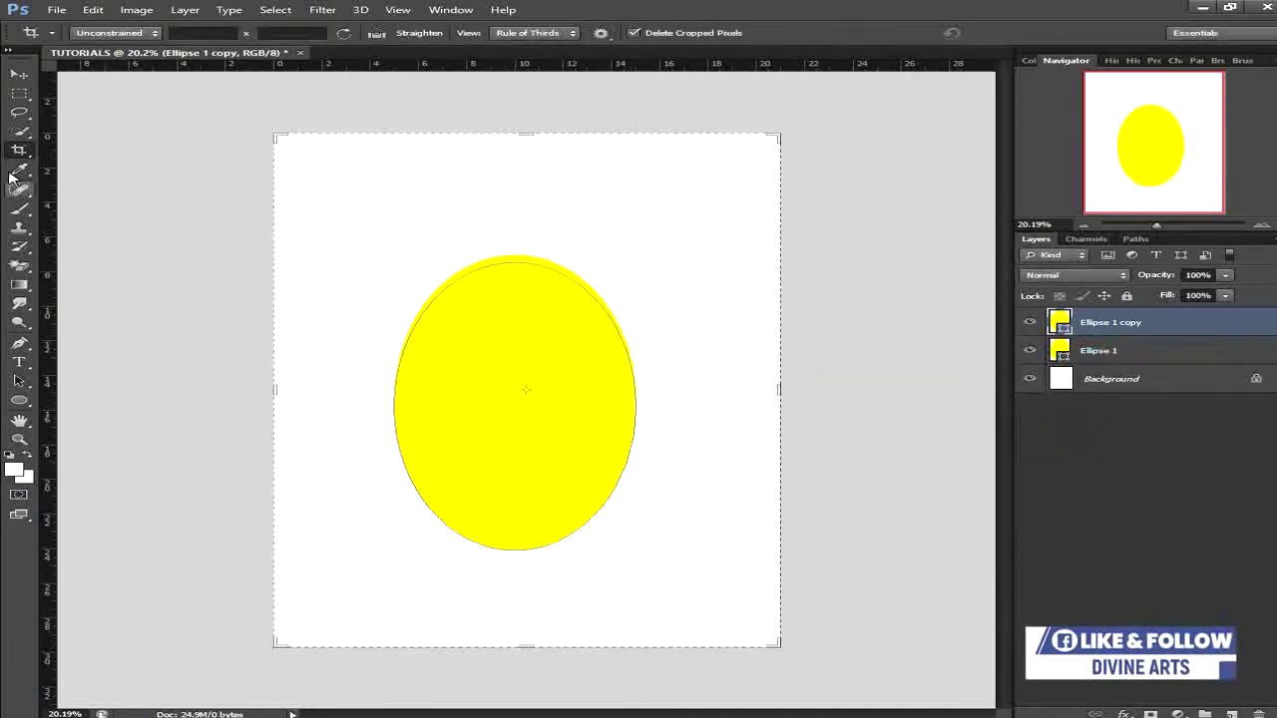
Crop the page to trim a strip off its upper edge and widen the canvas sideways.
left_click_drag(281, 138, 248, 156)
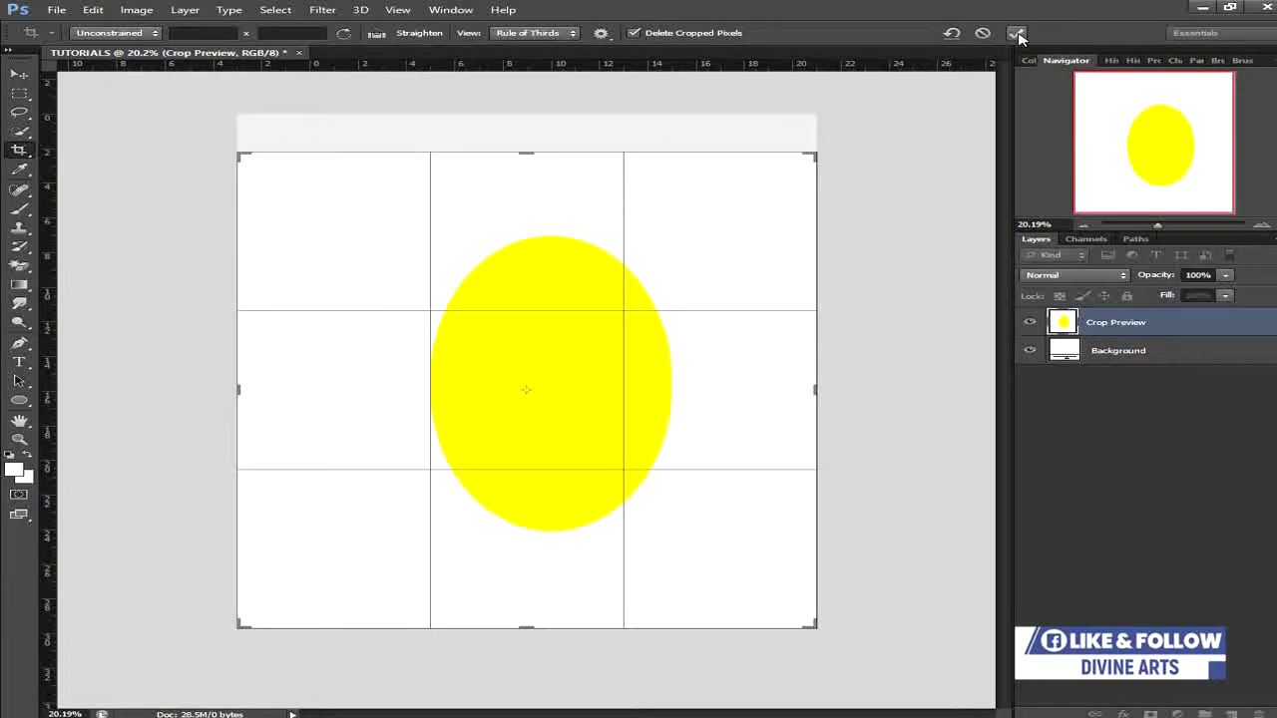
left_click(1015, 34)
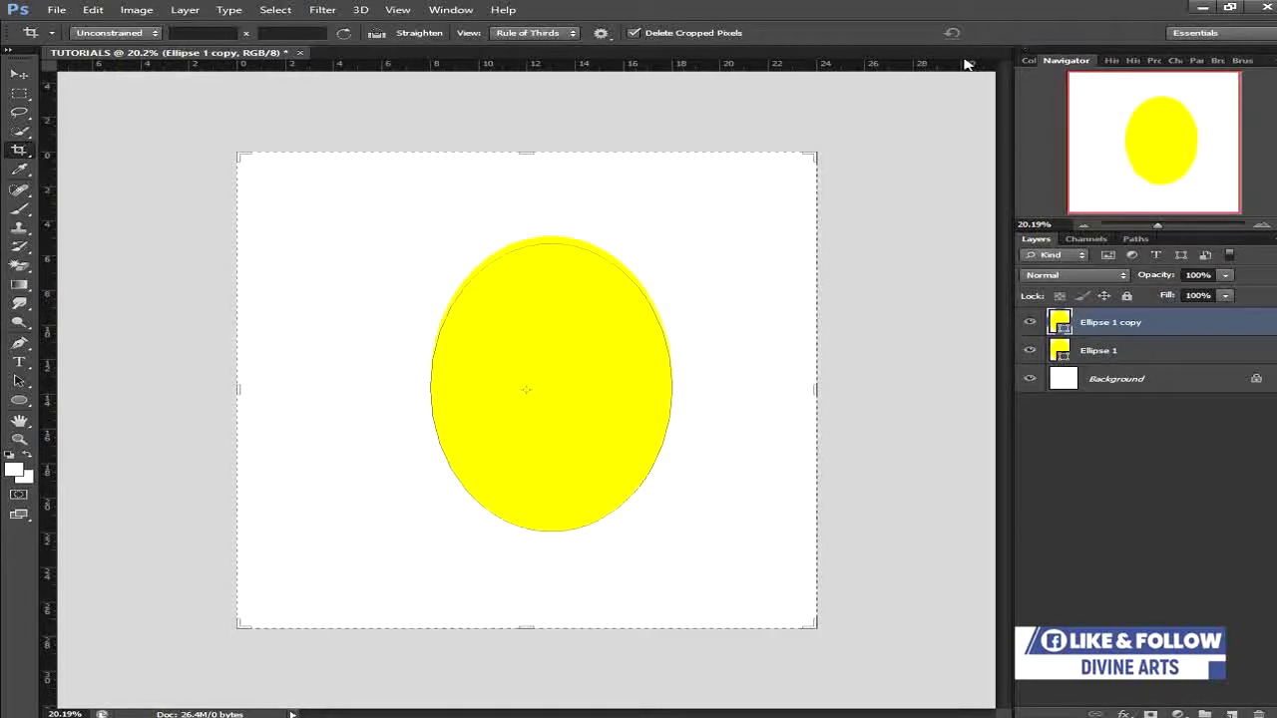
Create a new layer above the ellipses and paint a white test stroke beside the yellow ellipse with the Brush tool.
left_click(19, 209)
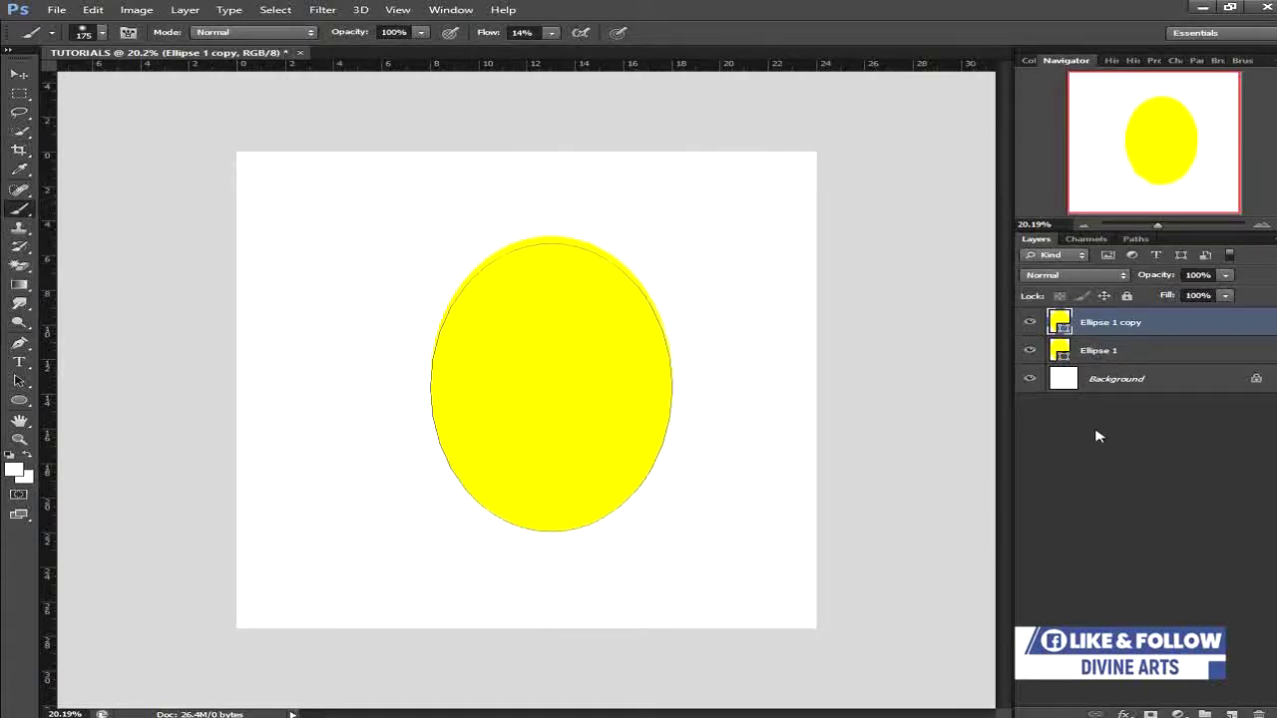
left_click(1232, 714)
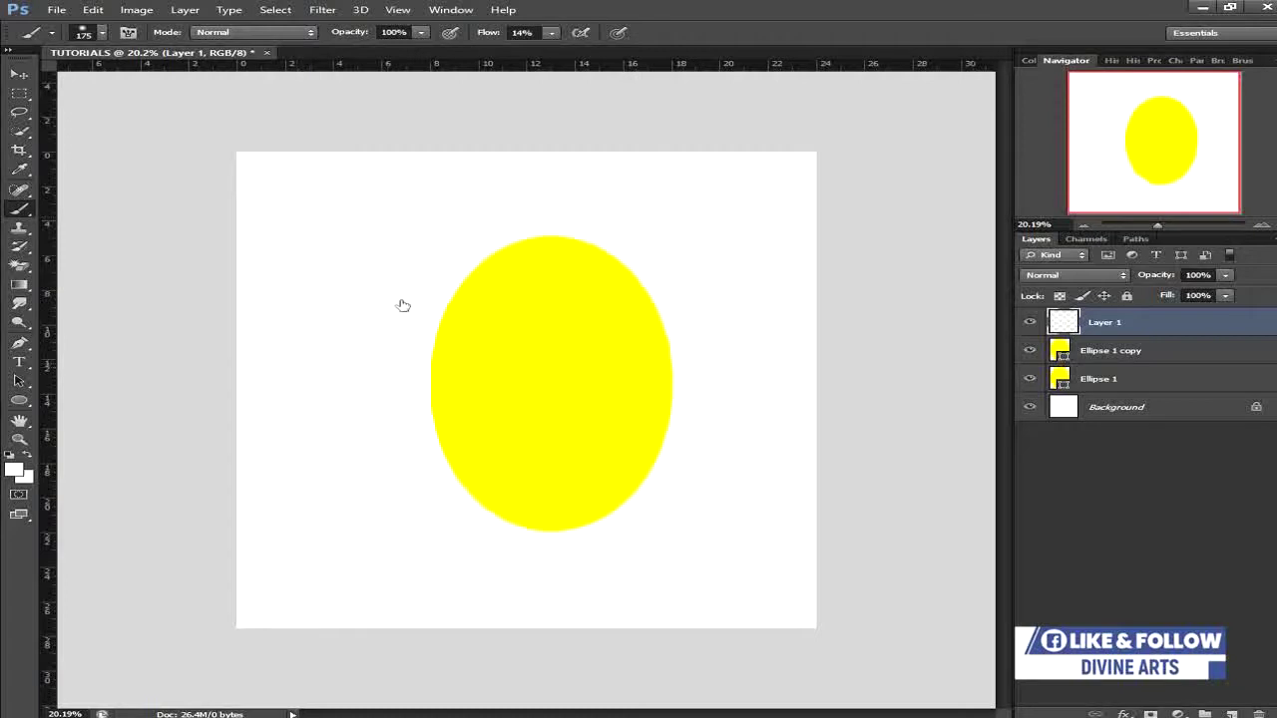
left_click_drag(403, 305, 301, 359)
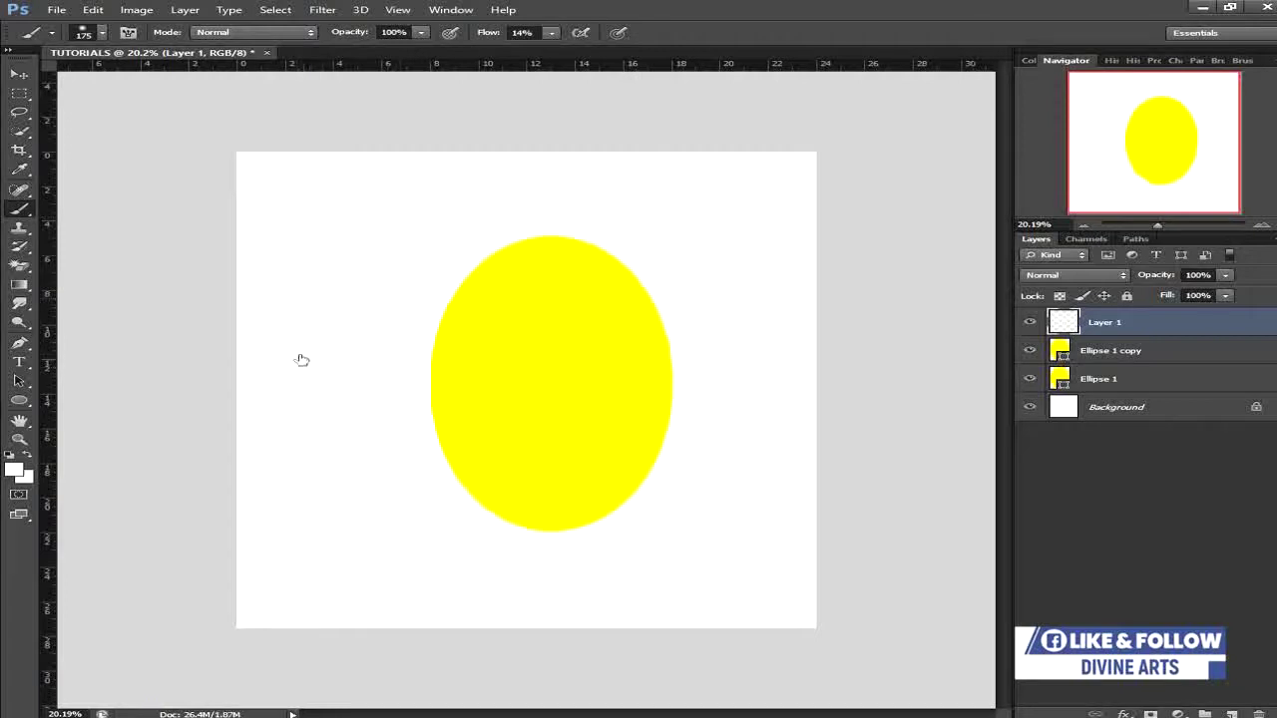
Switch the brush to the hard round tip at 175 px and 100% hardness.
right_click(206, 301)
right_click(332, 269)
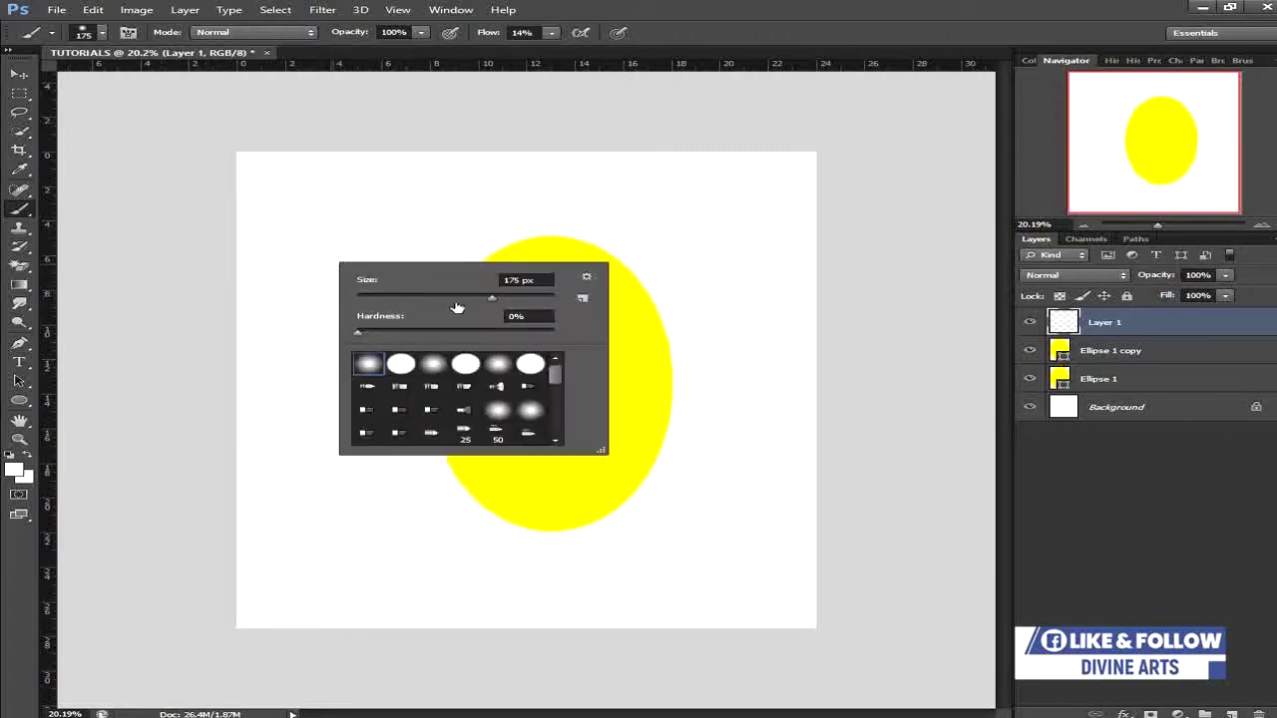
left_click(401, 364)
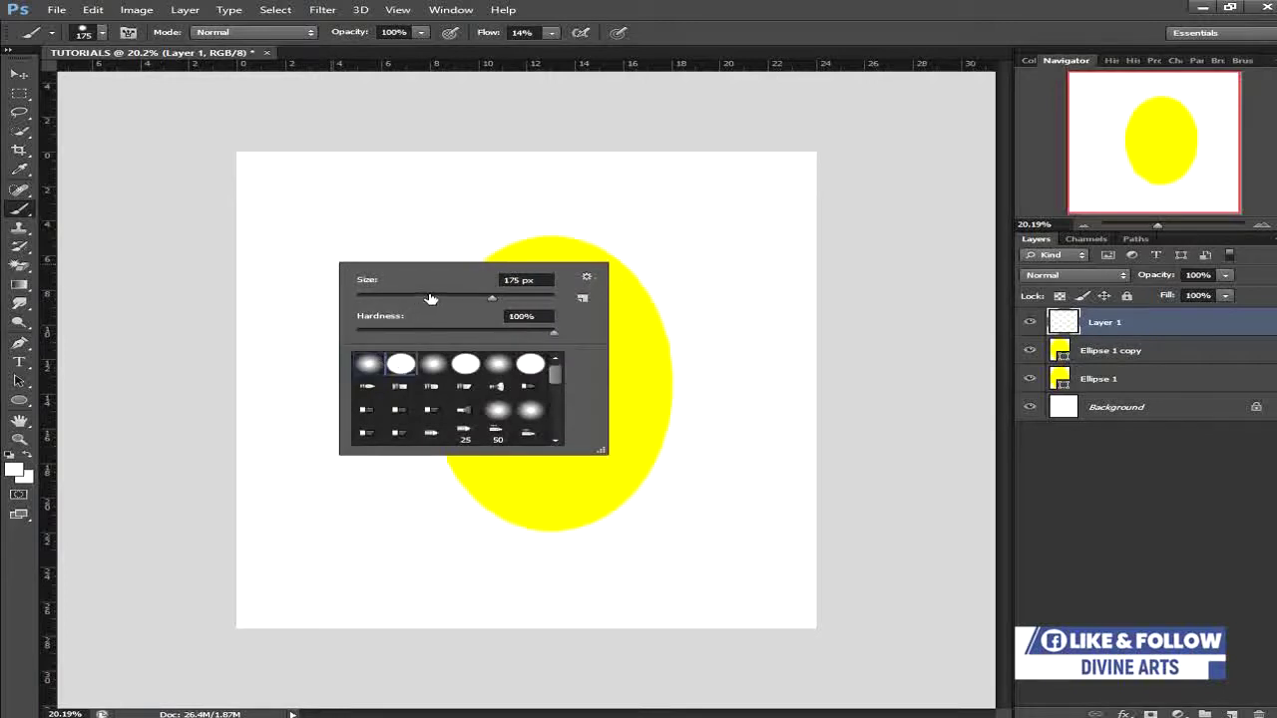
key("Tab")
left_click(398, 197)
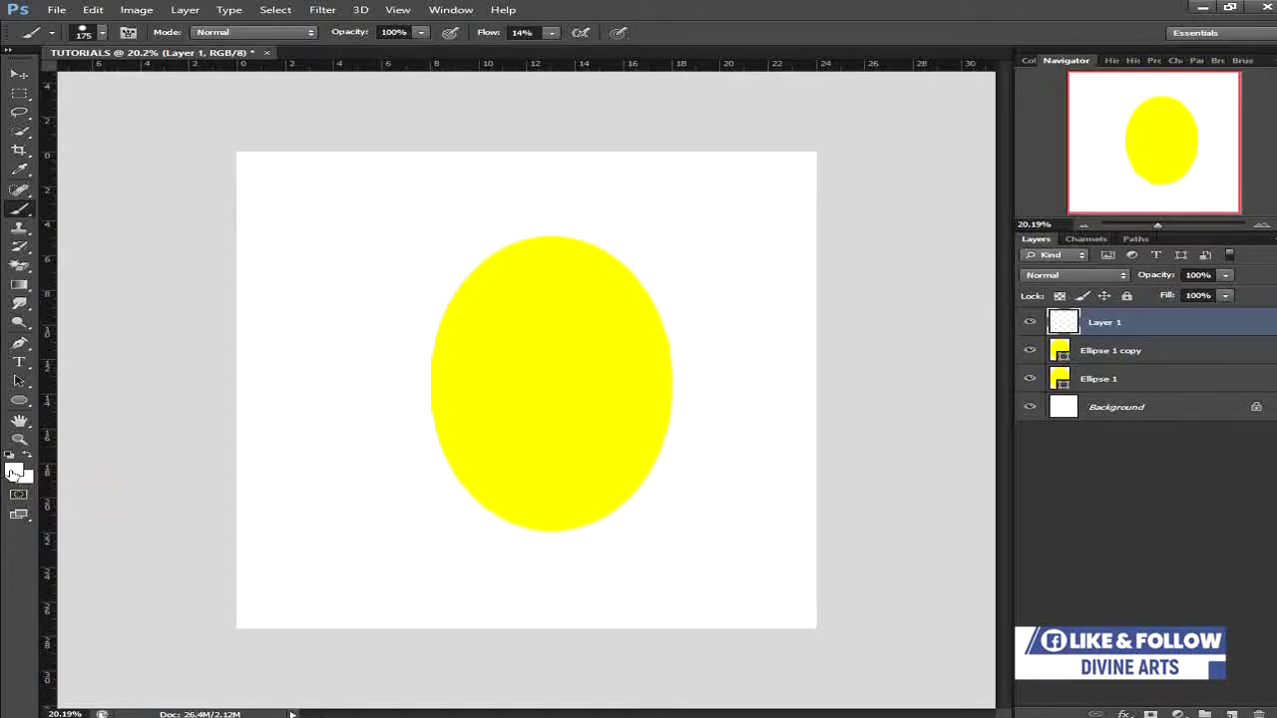
Set the foreground color to a bright red.
left_click(13, 473)
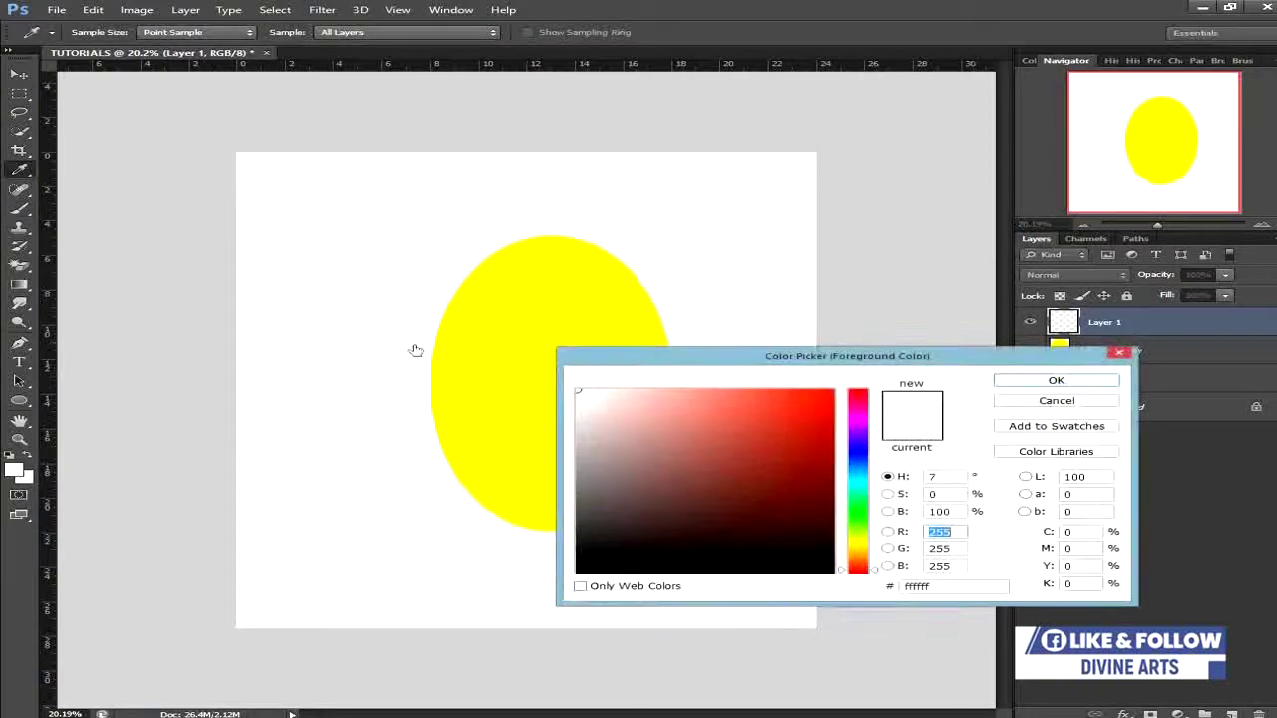
left_click(812, 446)
left_click(999, 380)
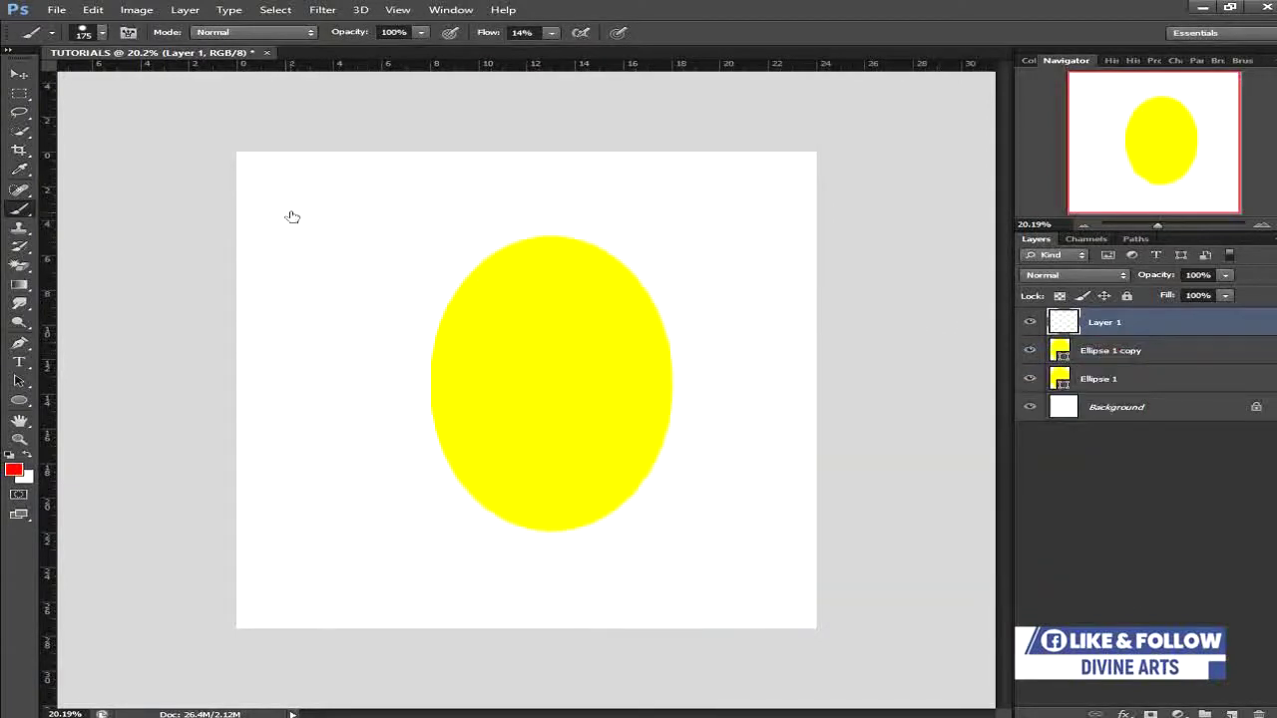
Paint the red letters "WOR" across the upper part of the page and retrace the R to darken it.
mouse_move(290, 212)
left_mouse_down()
mouse_move(297, 351)
mouse_move(394, 217)
mouse_move(415, 358)
mouse_move(455, 205)
left_mouse_up()
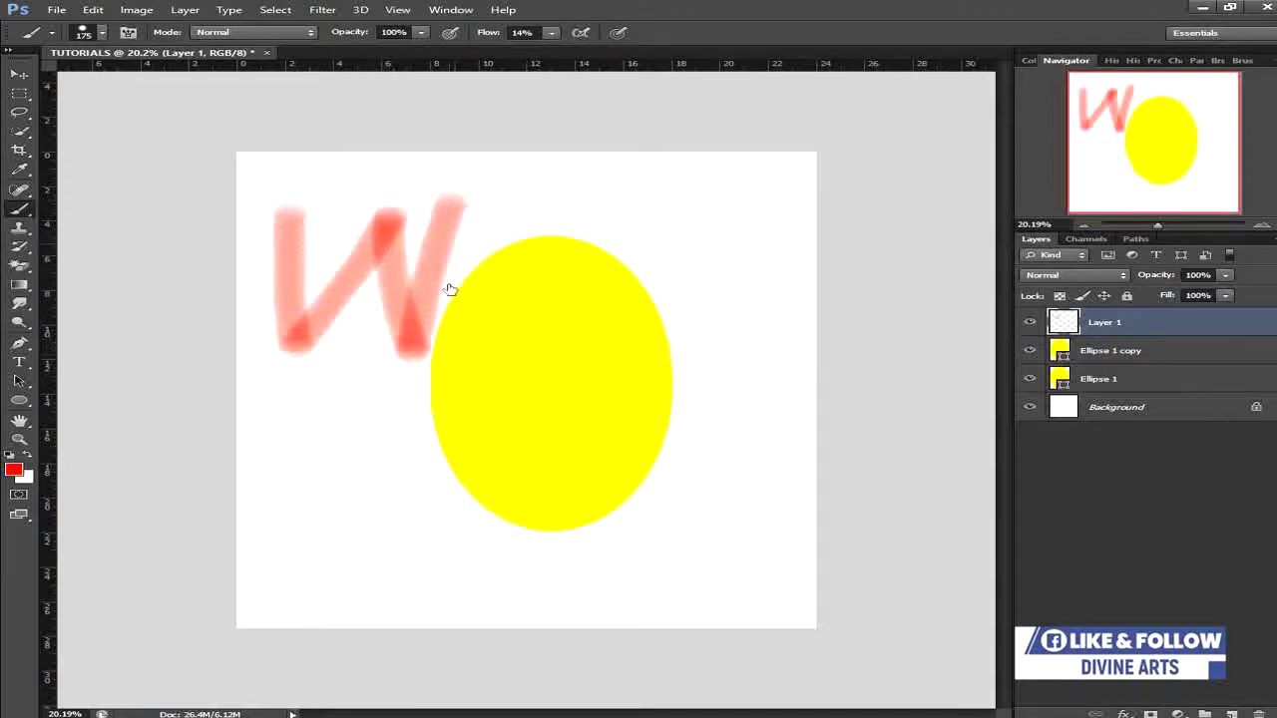
mouse_move(528, 245)
left_mouse_down()
mouse_move(577, 365)
mouse_move(565, 245)
left_mouse_up()
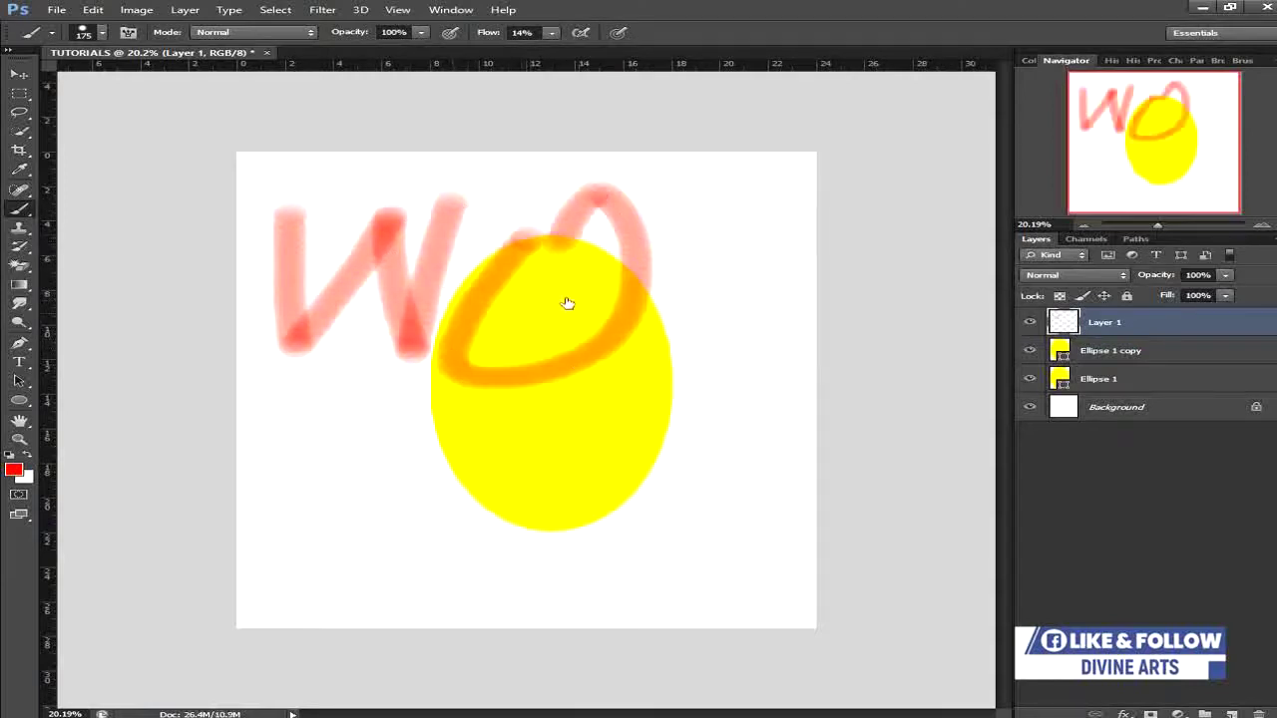
mouse_move(665, 245)
left_mouse_down()
mouse_move(669, 377)
mouse_move(678, 301)
mouse_move(759, 183)
mouse_move(695, 305)
mouse_move(815, 366)
left_mouse_up()
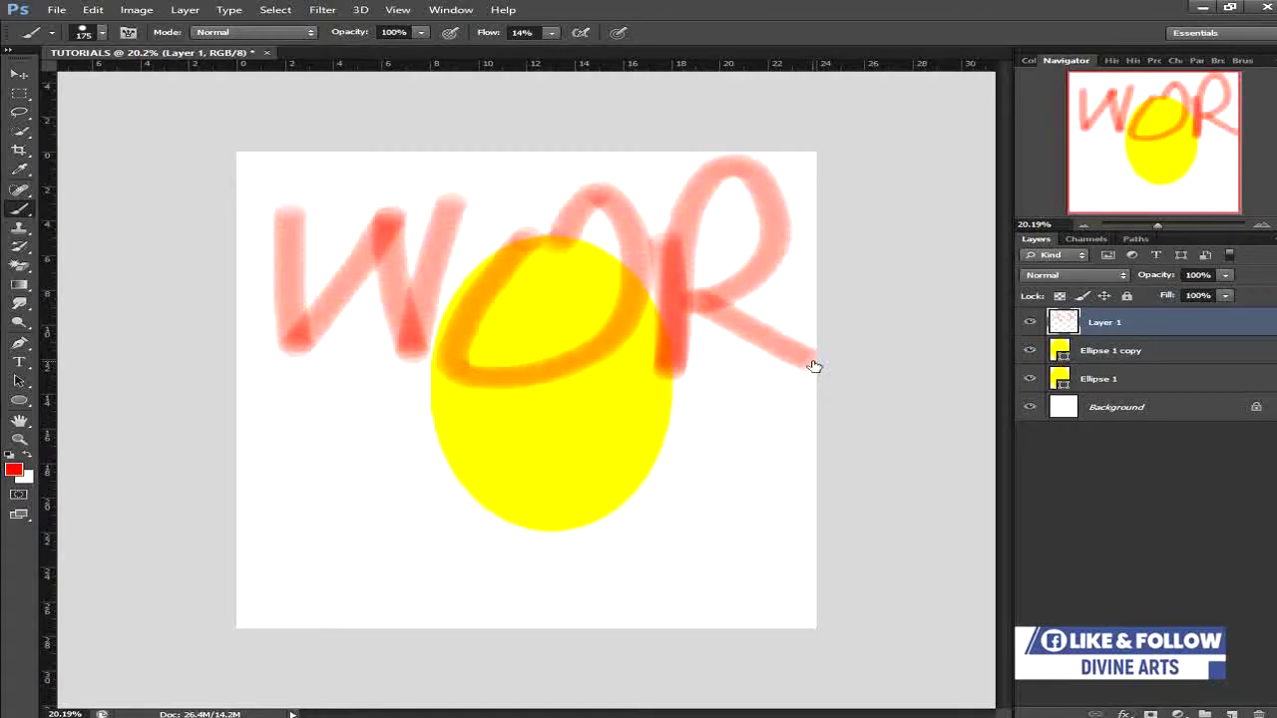
mouse_move(826, 365)
left_mouse_down()
mouse_move(692, 308)
mouse_move(738, 289)
mouse_move(772, 248)
mouse_move(771, 280)
mouse_move(778, 223)
mouse_move(731, 170)
mouse_move(699, 207)
mouse_move(667, 372)
left_mouse_up()
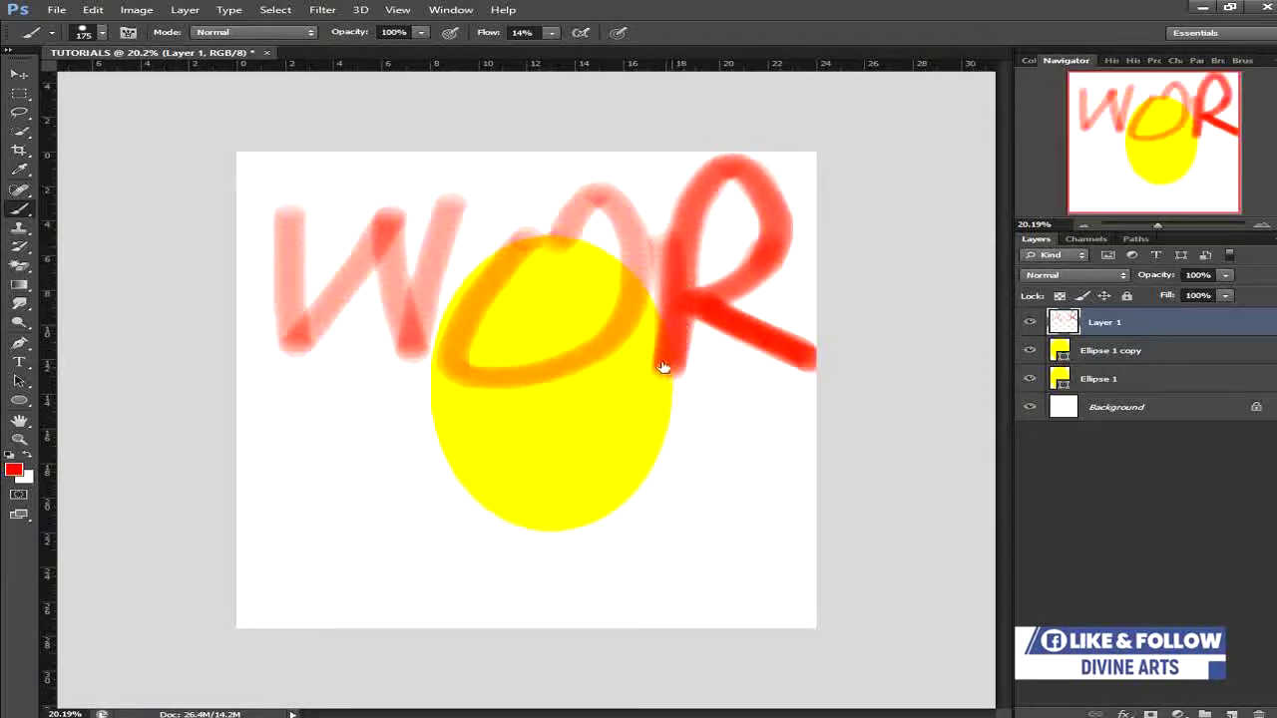
Erase a small patch at the upper end of the W's first stroke with the Eraser tool.
left_click(28, 267)
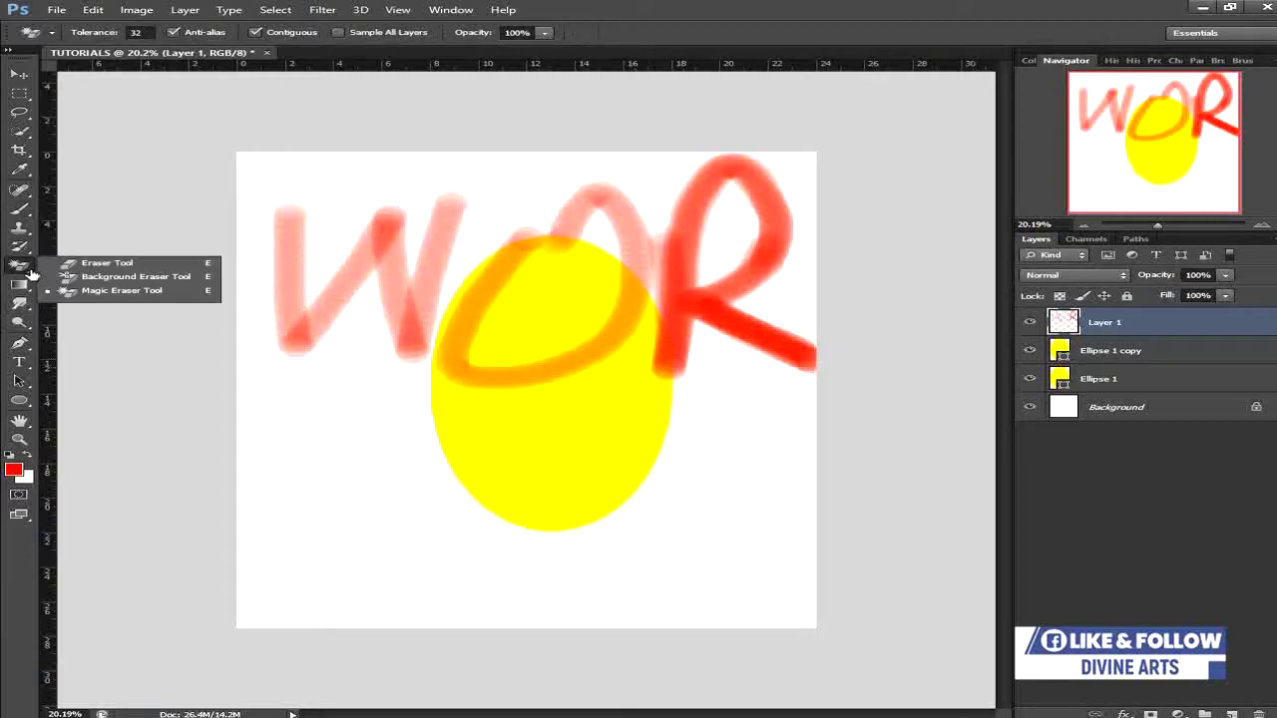
left_click(62, 264)
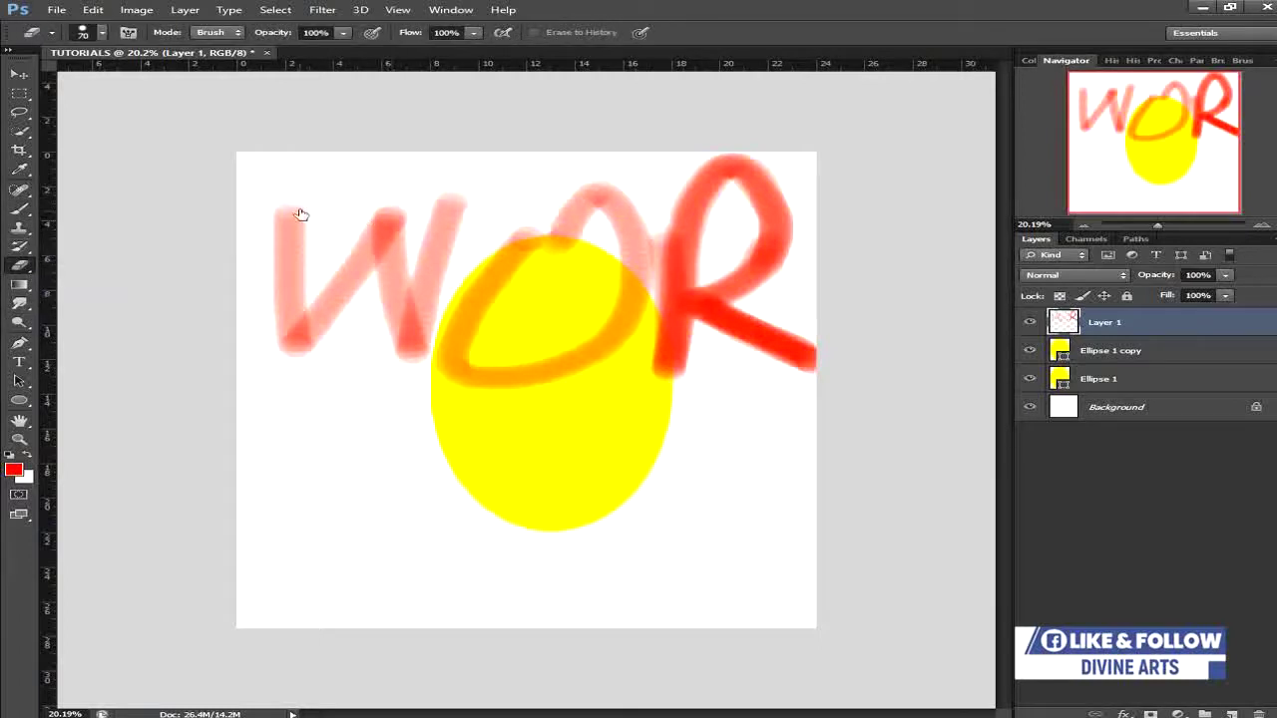
mouse_move(302, 212)
left_mouse_down()
mouse_move(293, 233)
mouse_move(310, 215)
left_mouse_up()
Enlarge the eraser to 215 px and erase all the painted red letters.
right_click(297, 205)
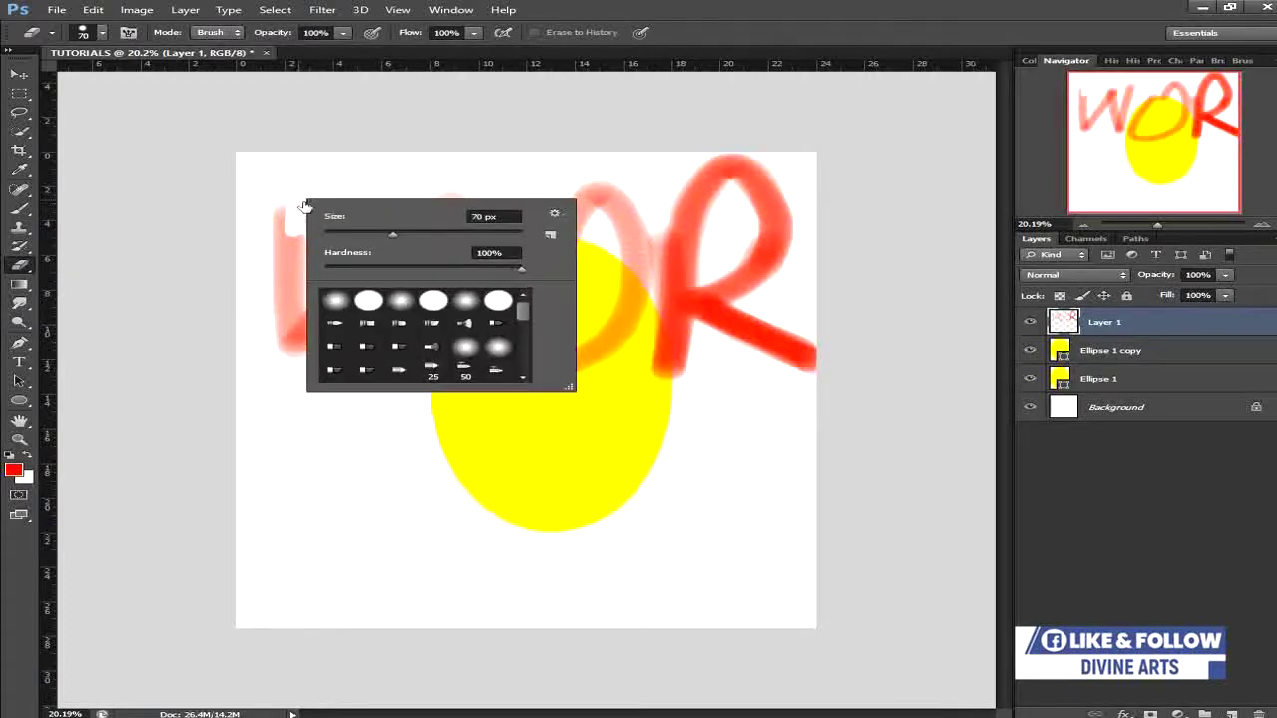
mouse_move(399, 236)
left_mouse_down()
mouse_move(421, 236)
mouse_move(375, 215)
mouse_move(264, 221)
mouse_move(473, 238)
left_mouse_up()
left_click(279, 210)
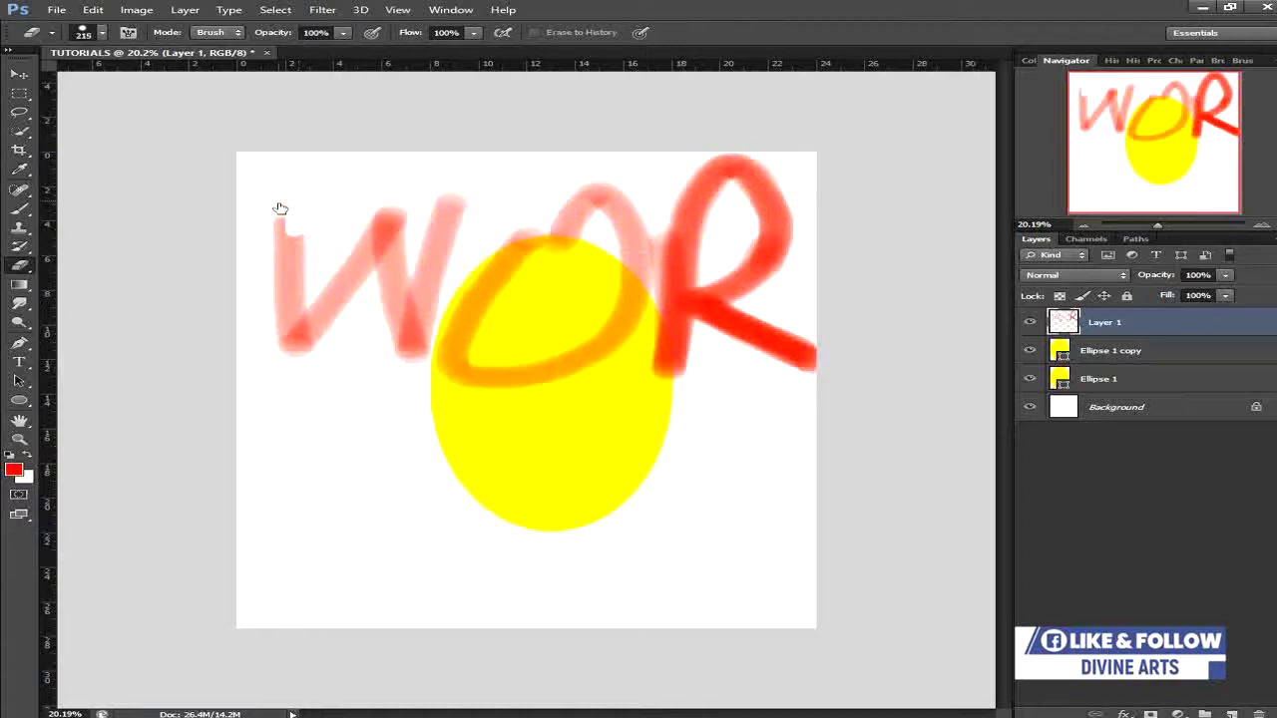
mouse_move(280, 209)
left_mouse_down()
mouse_move(283, 334)
mouse_move(304, 385)
mouse_move(320, 264)
mouse_move(314, 354)
mouse_move(404, 207)
mouse_move(388, 373)
mouse_move(417, 387)
mouse_move(435, 284)
mouse_move(449, 324)
mouse_move(463, 296)
mouse_move(439, 220)
mouse_move(464, 150)
mouse_move(543, 309)
mouse_move(460, 341)
mouse_move(531, 217)
mouse_move(549, 221)
mouse_move(509, 343)
mouse_move(520, 427)
mouse_move(508, 403)
mouse_move(589, 359)
mouse_move(441, 378)
mouse_move(546, 344)
mouse_move(651, 232)
mouse_move(640, 373)
mouse_move(602, 297)
mouse_move(619, 181)
mouse_move(623, 242)
mouse_move(583, 260)
mouse_move(572, 208)
mouse_move(745, 171)
mouse_move(738, 193)
mouse_move(701, 177)
mouse_move(800, 160)
mouse_move(777, 229)
mouse_move(760, 201)
mouse_move(762, 300)
mouse_move(753, 286)
mouse_move(790, 358)
mouse_move(810, 360)
mouse_move(803, 412)
left_mouse_up()
mouse_move(658, 350)
left_mouse_down()
mouse_move(654, 318)
mouse_move(689, 345)
mouse_move(732, 334)
mouse_move(780, 352)
mouse_move(719, 313)
mouse_move(712, 193)
mouse_move(675, 256)
left_mouse_up()
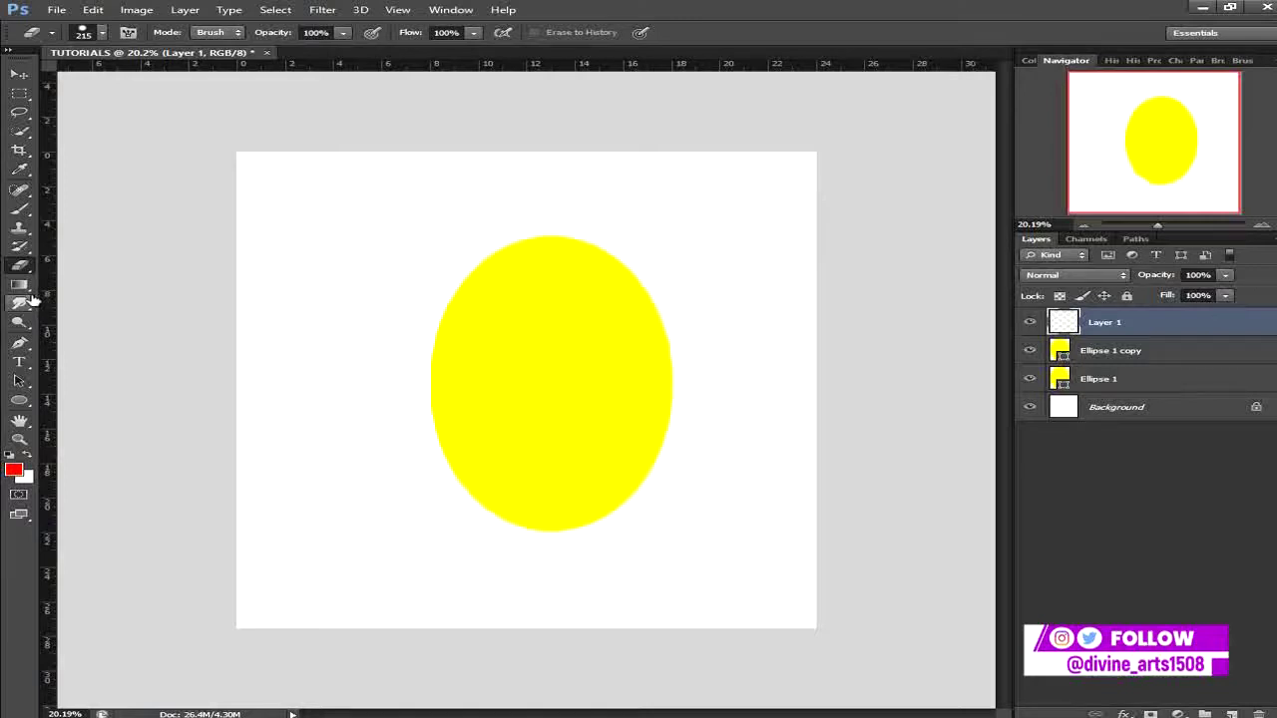
Add the red text "good" near the page's upper-left corner with the Type tool.
left_click(20, 362)
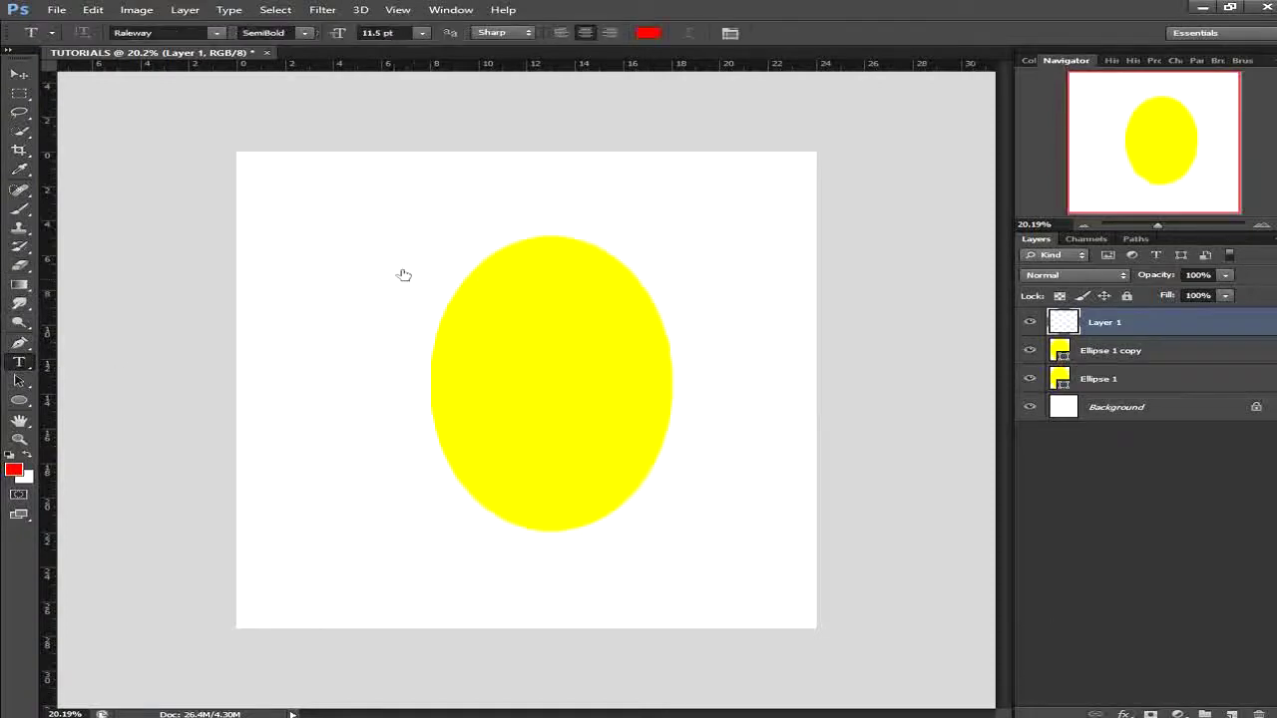
left_click(332, 217)
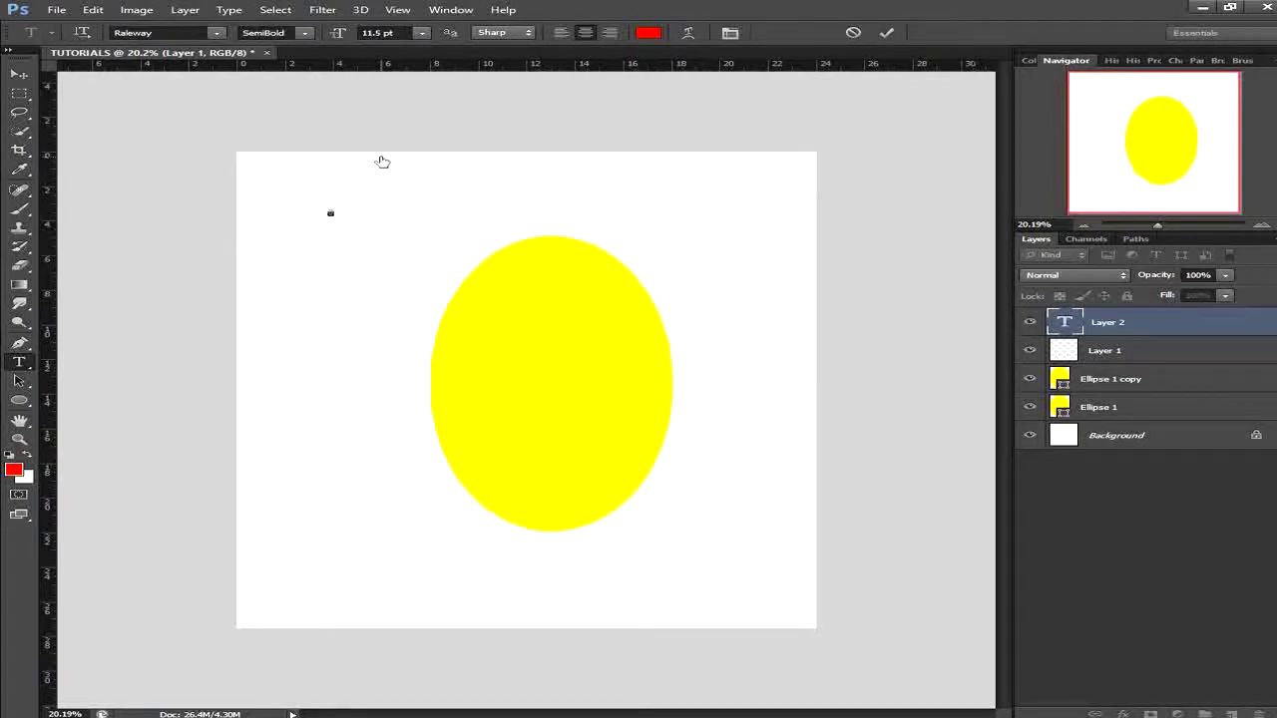
type("GRA")
Change the font of the whole word "good" to Origram.
left_click_drag(343, 212, 304, 216)
left_click(215, 34)
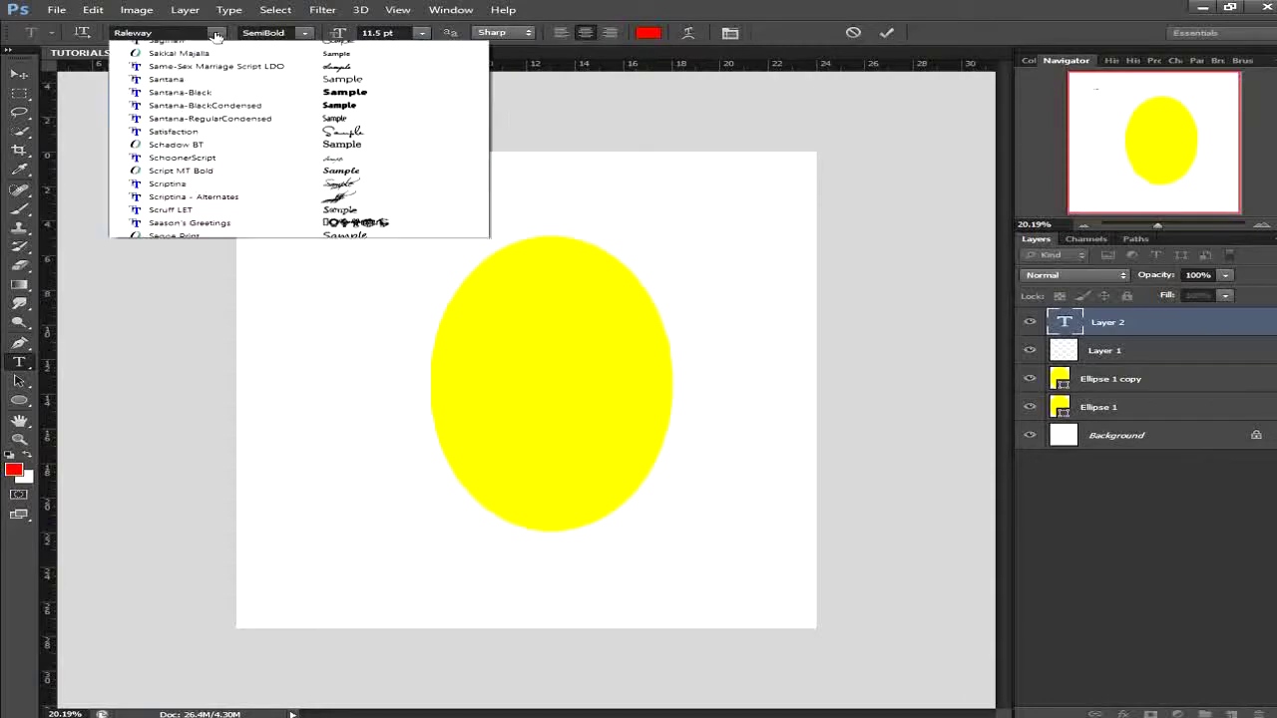
scroll(279, 279, "down", 3)
scroll(279, 279, "up", 3)
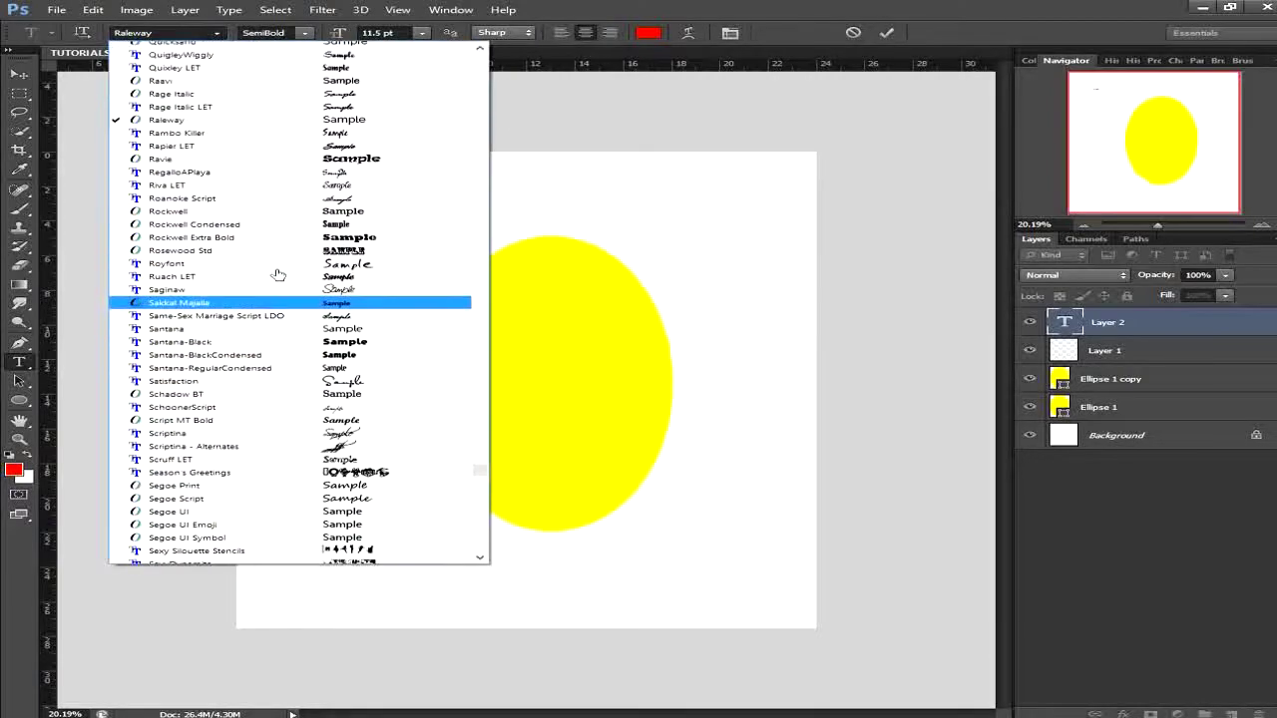
scroll(279, 275, "up", 15)
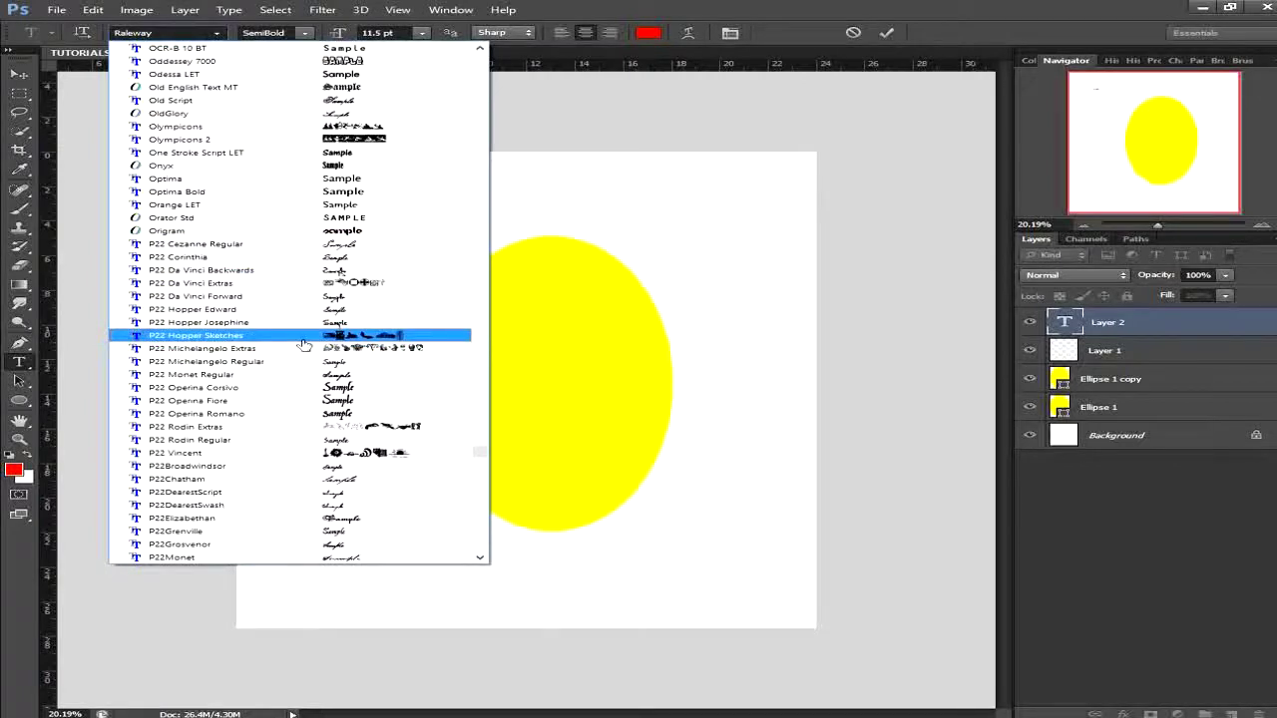
left_click(284, 230)
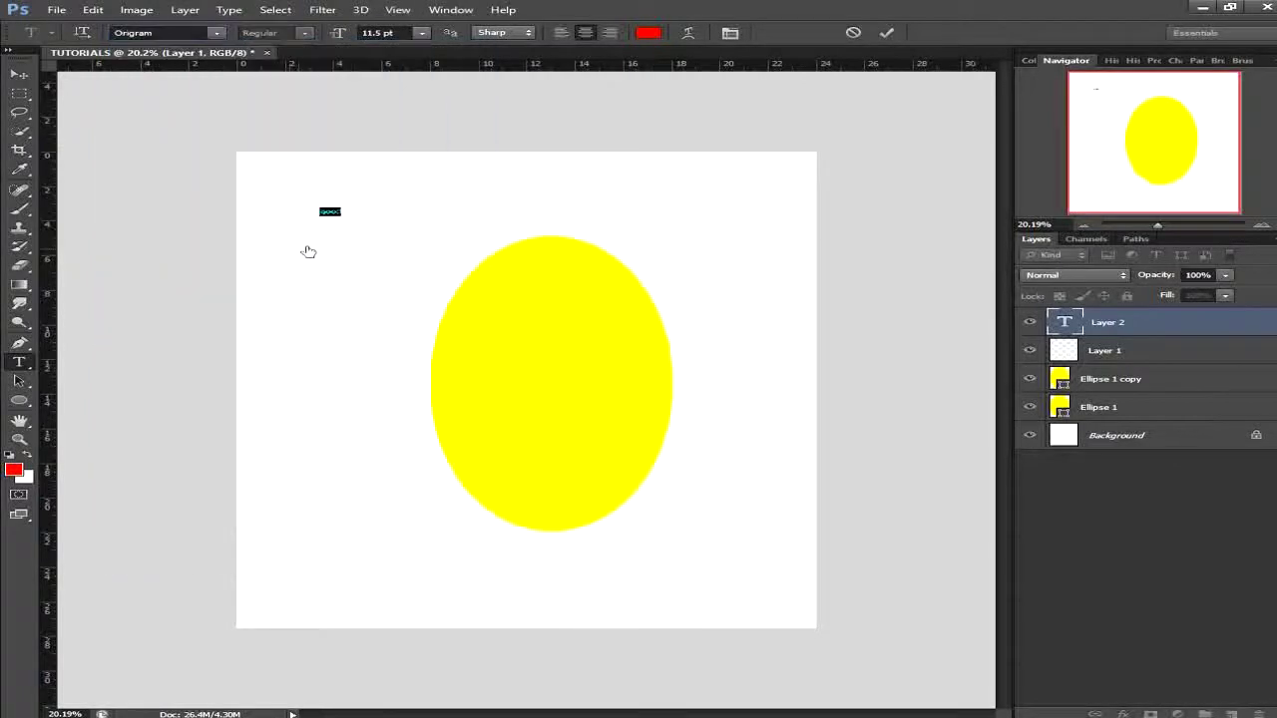
Set the size of the text "good" to 100 pt and move it over the upper edge of the yellow ellipse.
left_click(422, 33)
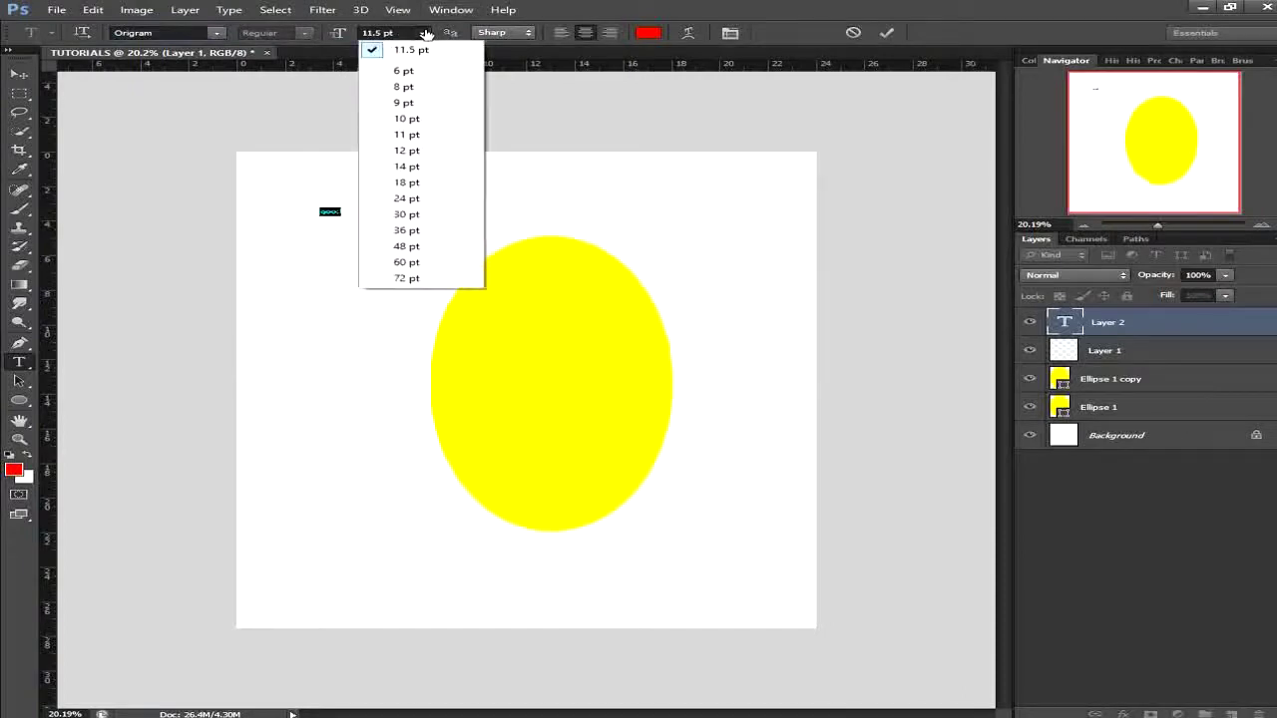
left_click(406, 231)
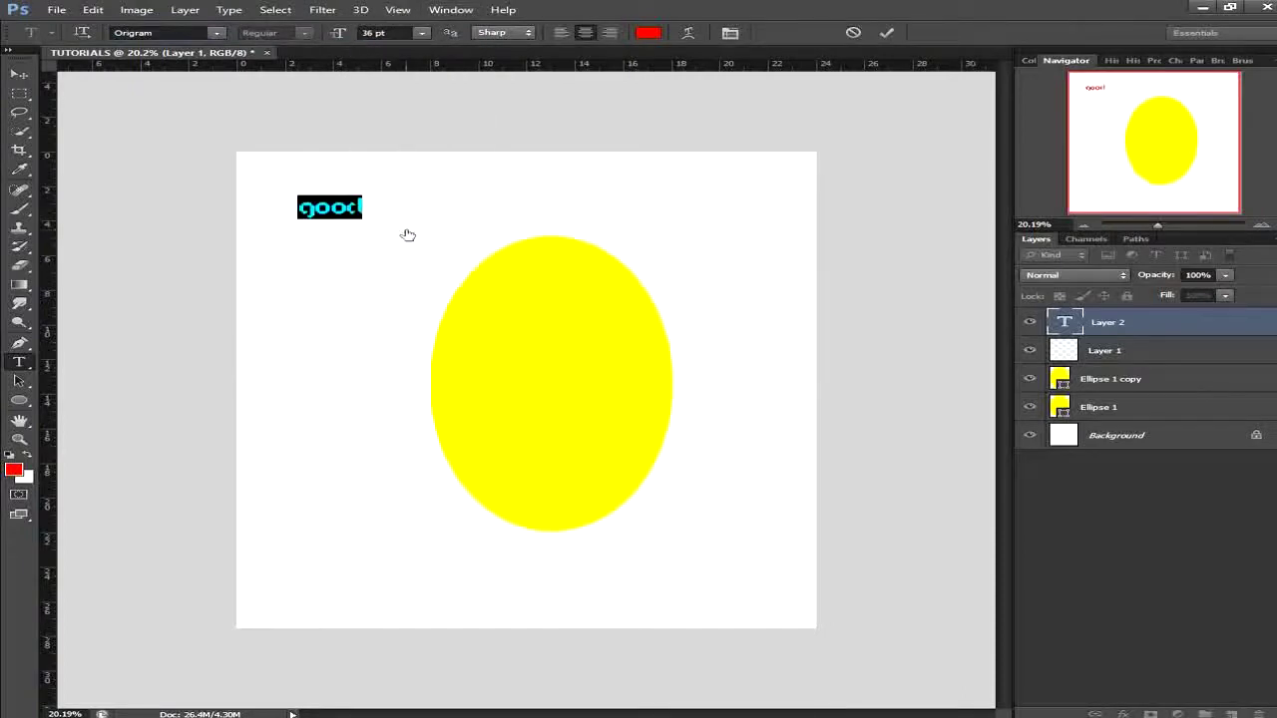
left_click(422, 33)
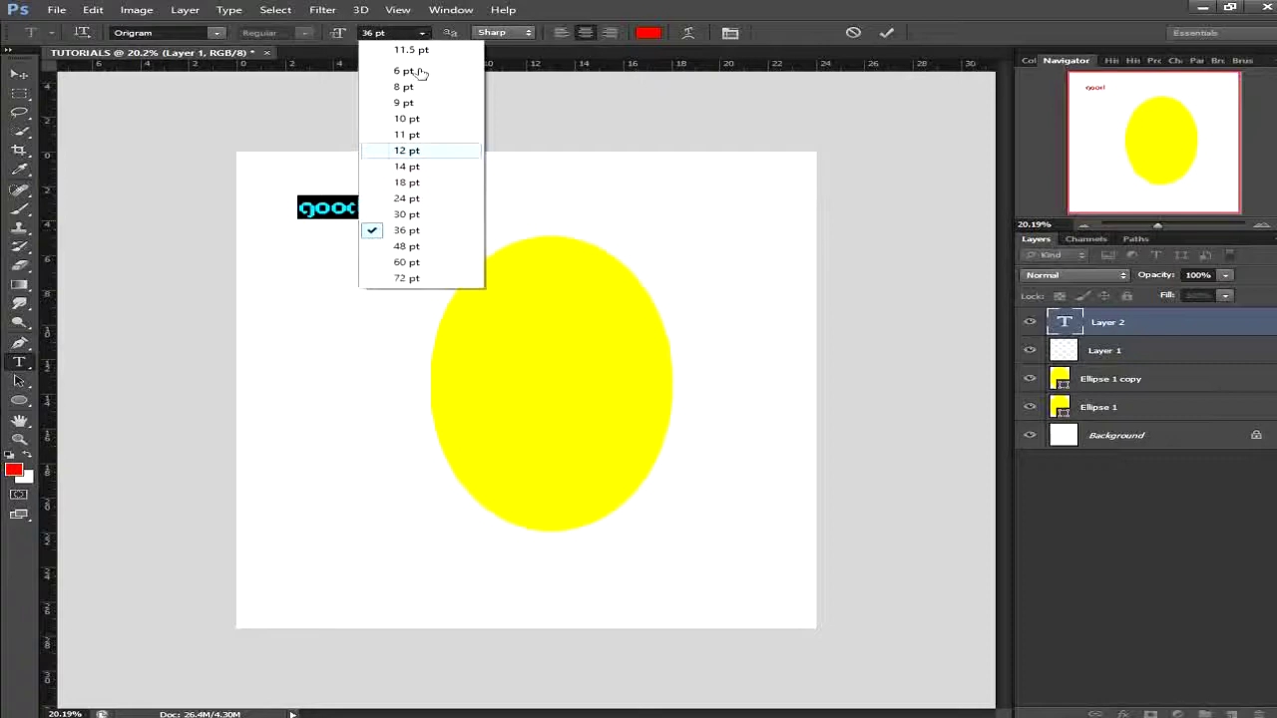
left_click(407, 278)
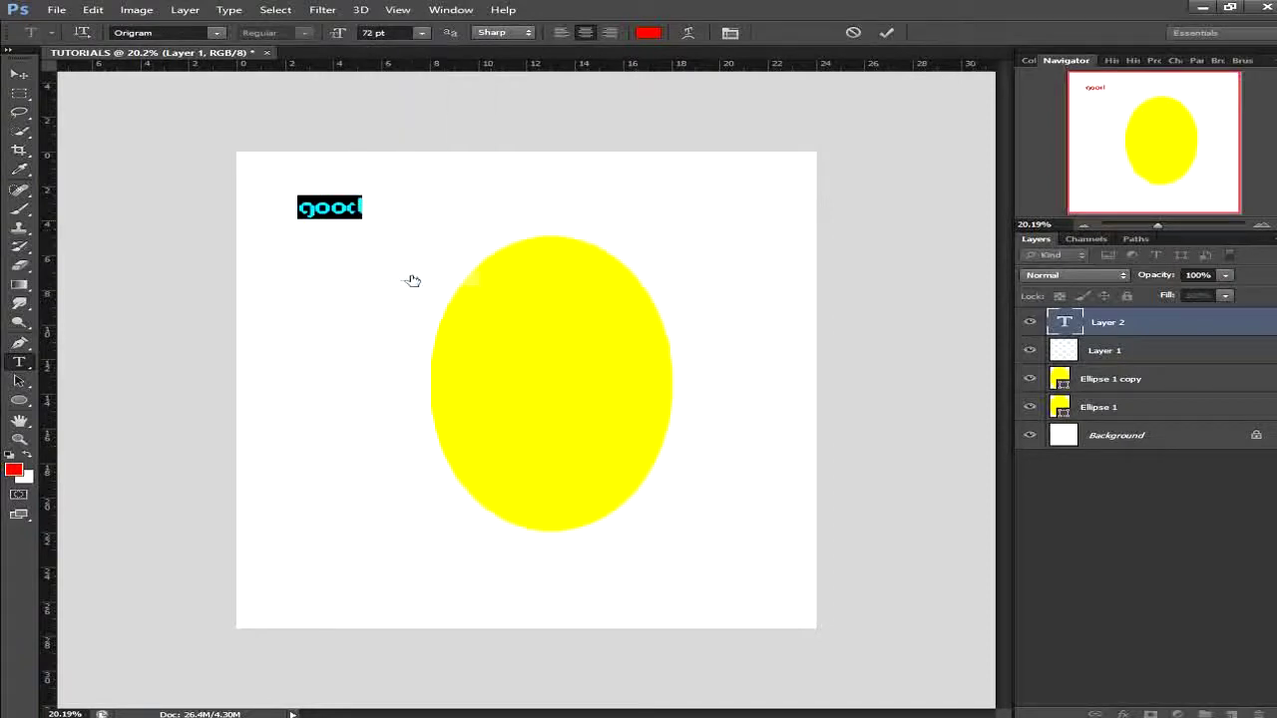
left_click(371, 34)
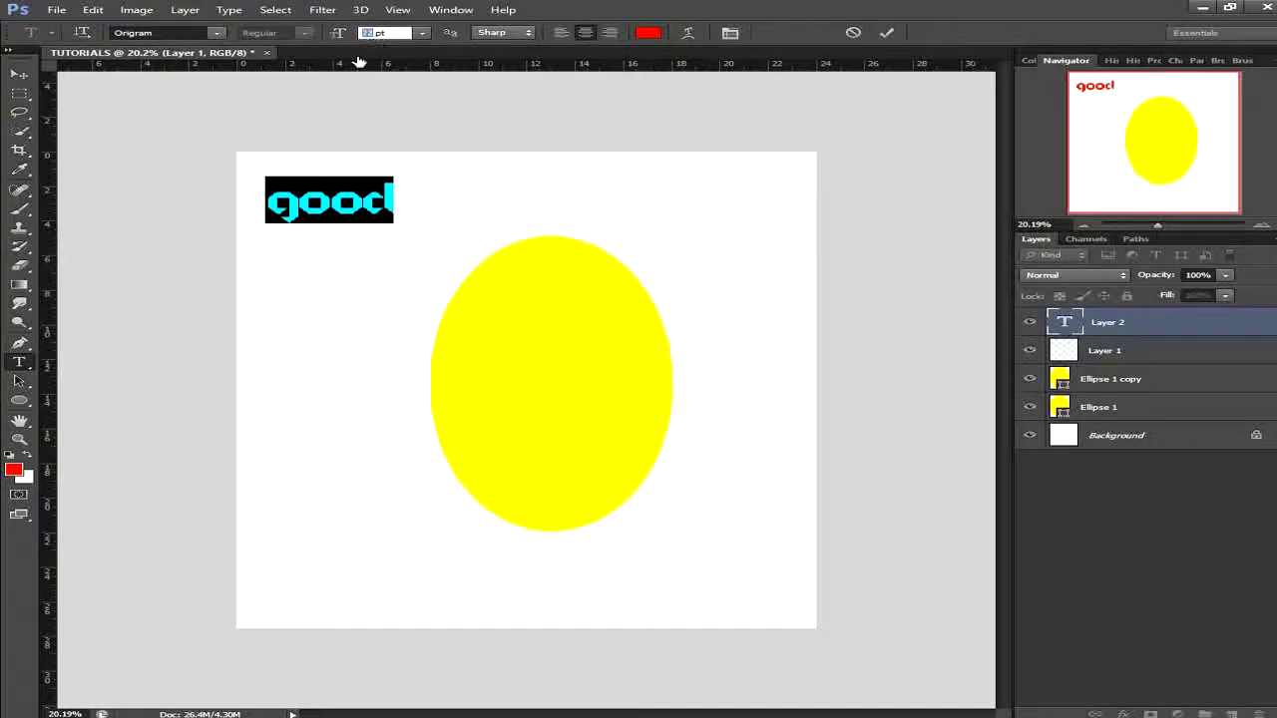
type("100")
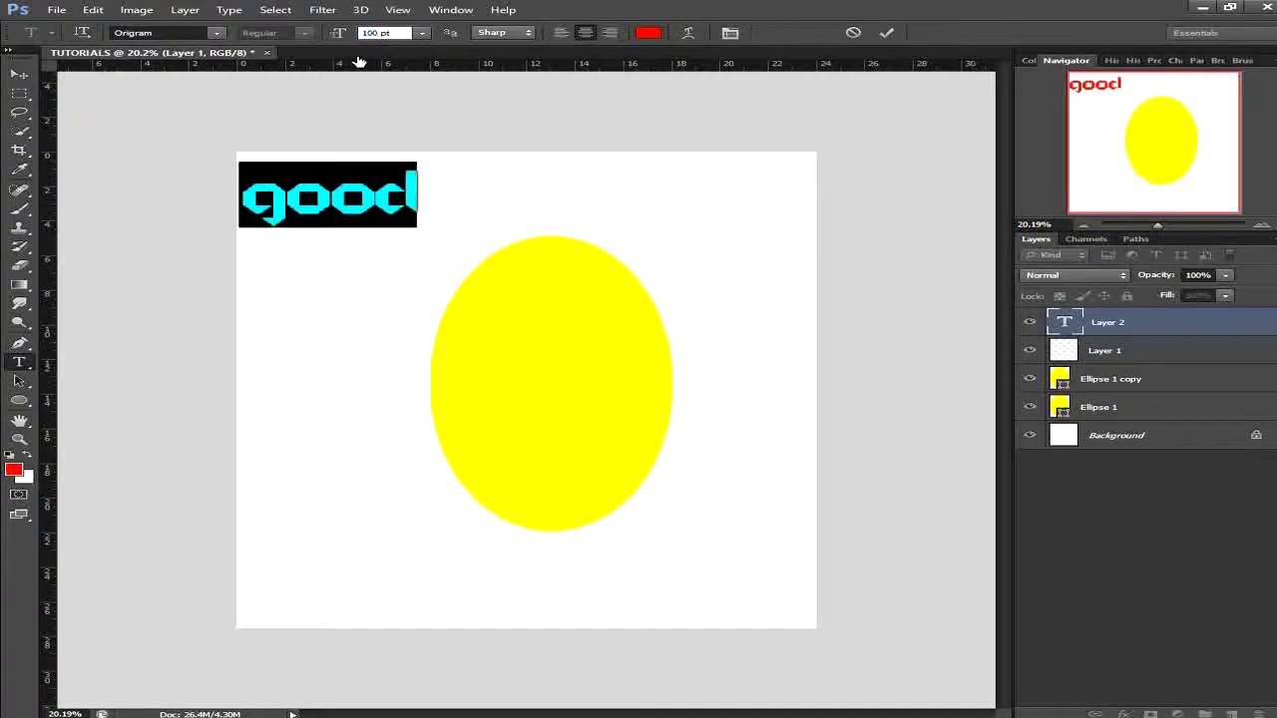
left_click_drag(536, 342, 746, 388)
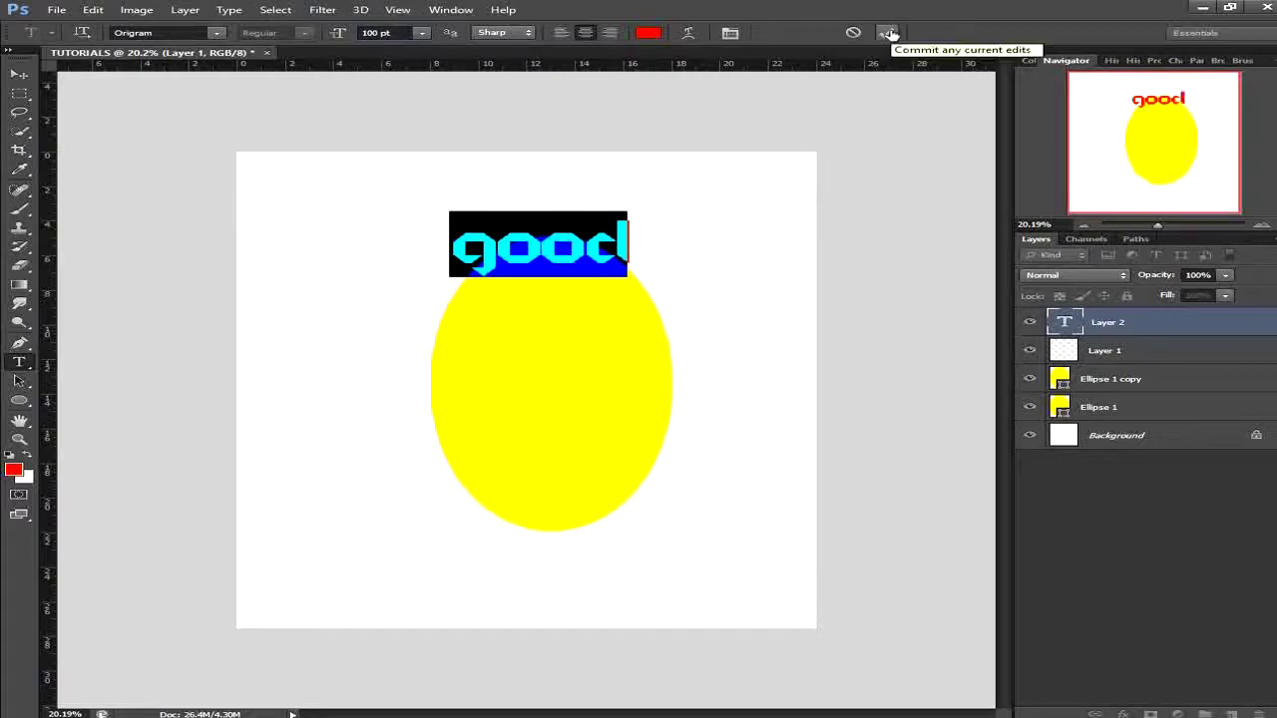
Recolor the text "good" blue (001eff) and move it to the middle of the yellow ellipse.
left_click(649, 33)
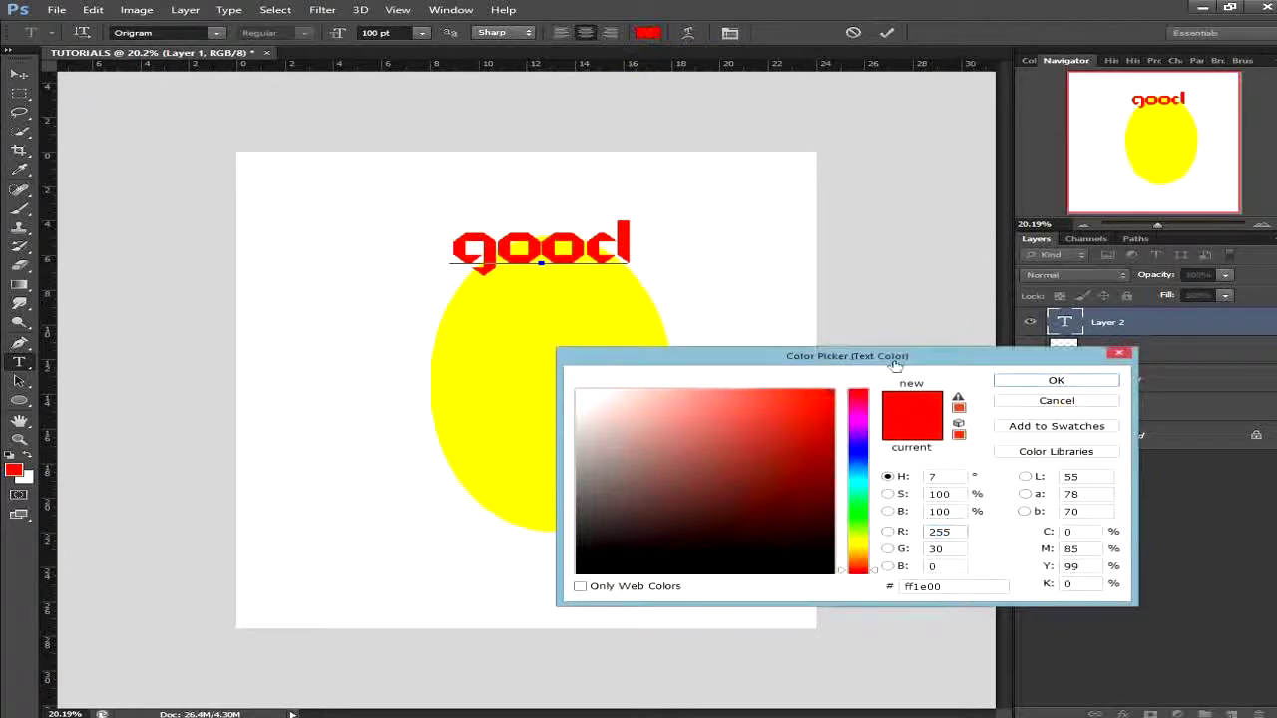
left_click(1052, 402)
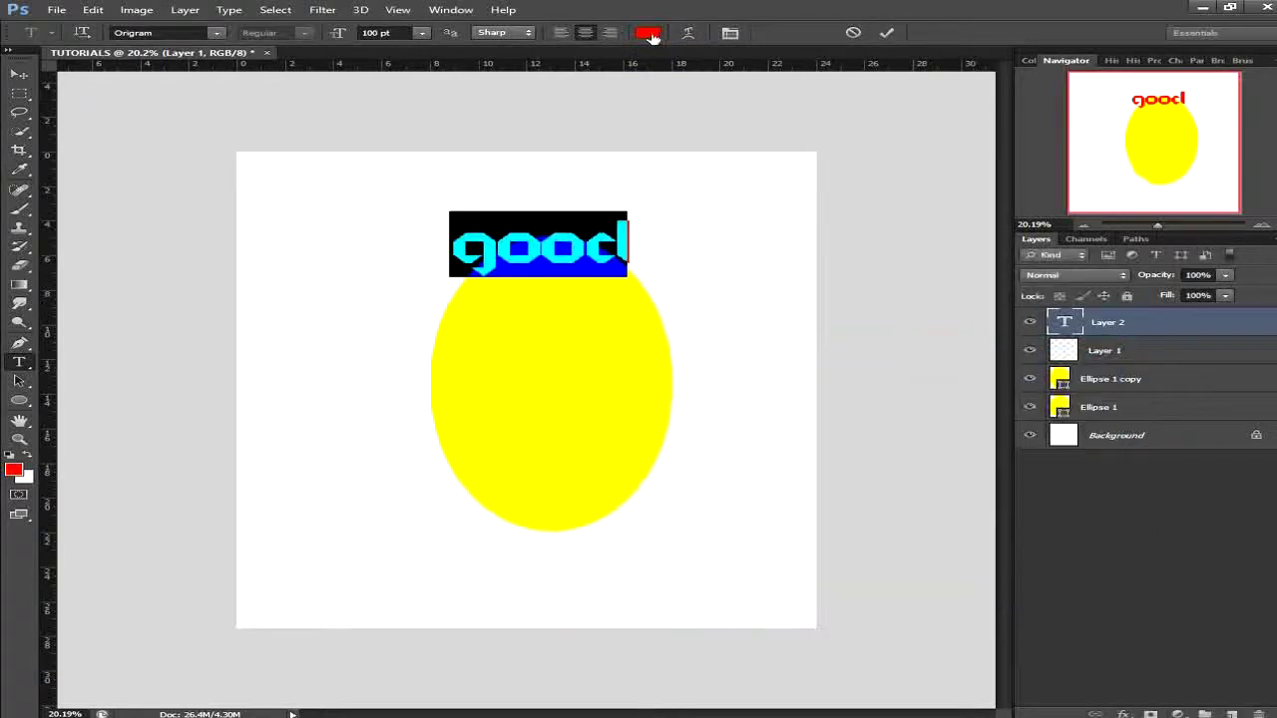
left_click(648, 34)
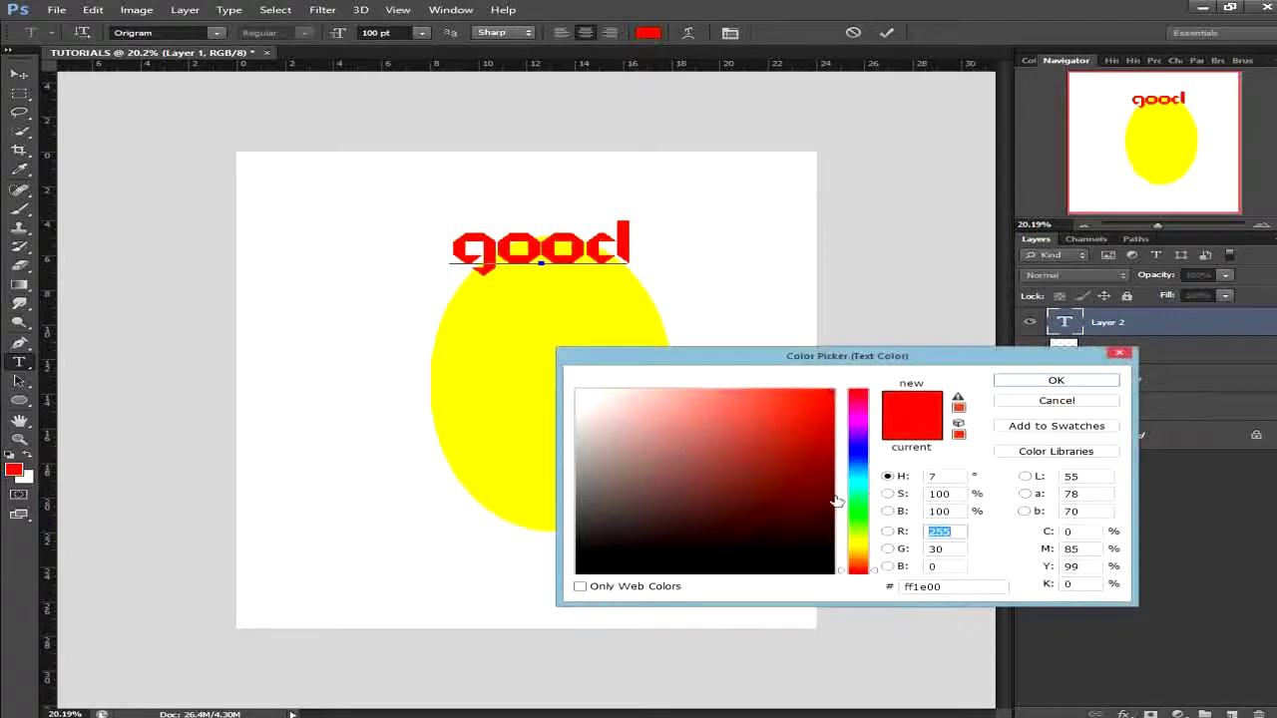
left_click(858, 455)
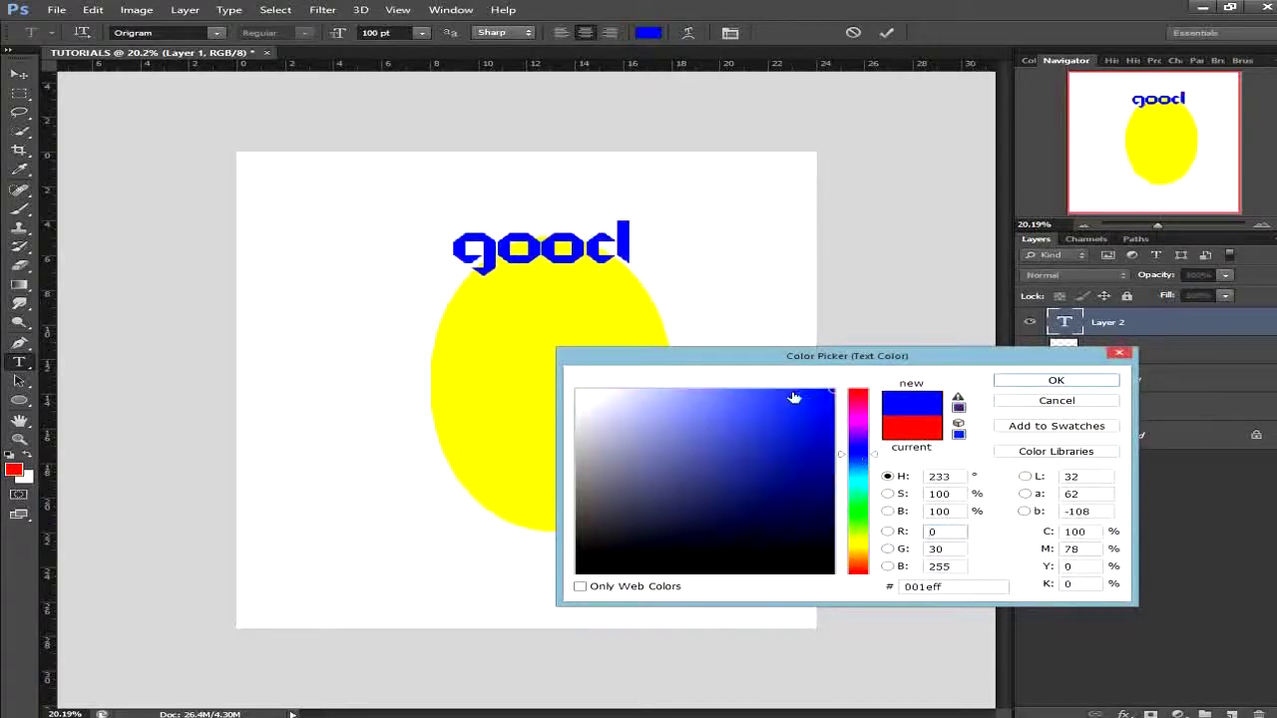
left_click(1010, 382)
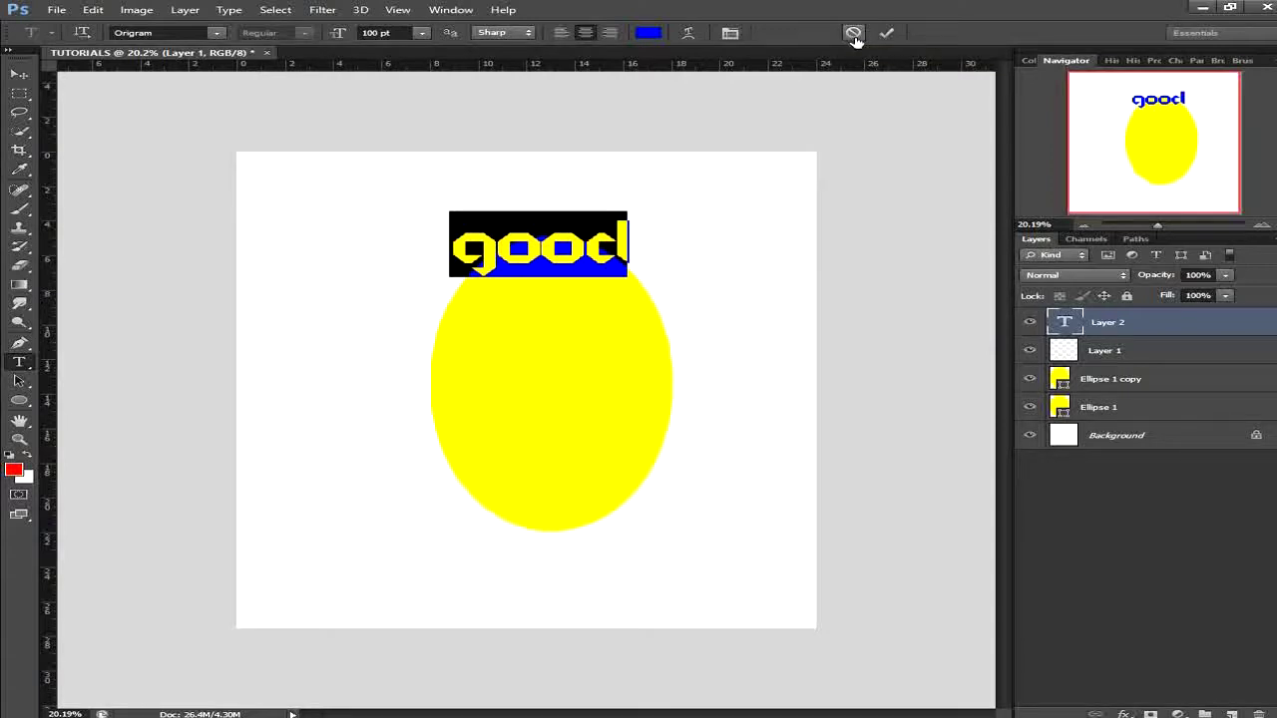
left_click(892, 34)
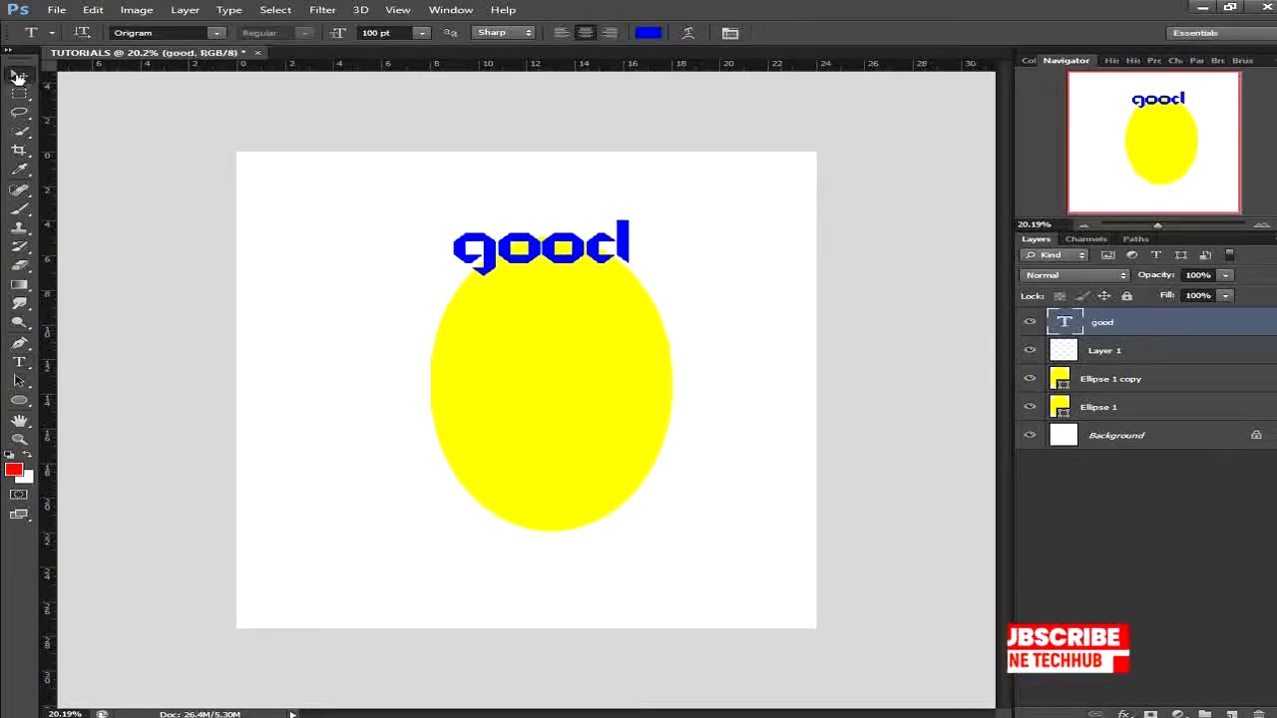
key("v")
left_click_drag(615, 323, 633, 456)
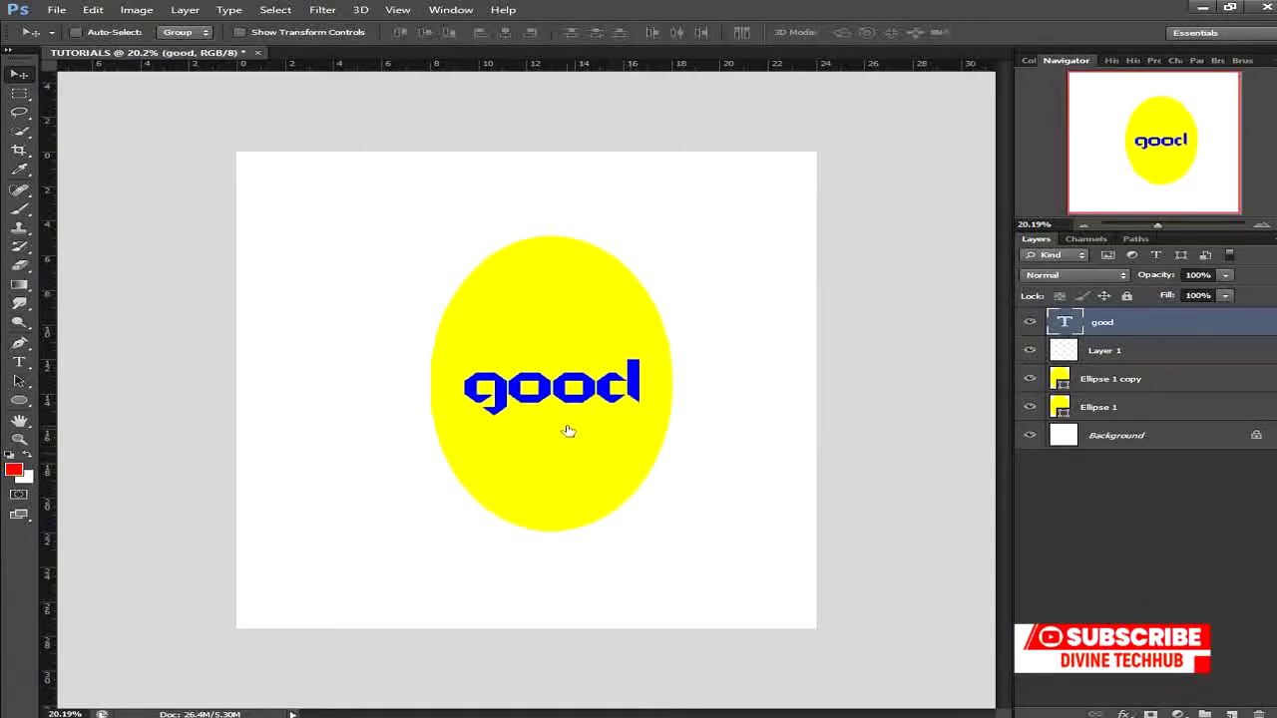
Add the word "good" as vertical text beside the yellow ellipse, near the page's left edge, with the Vertical Type Tool.
left_click(15, 361)
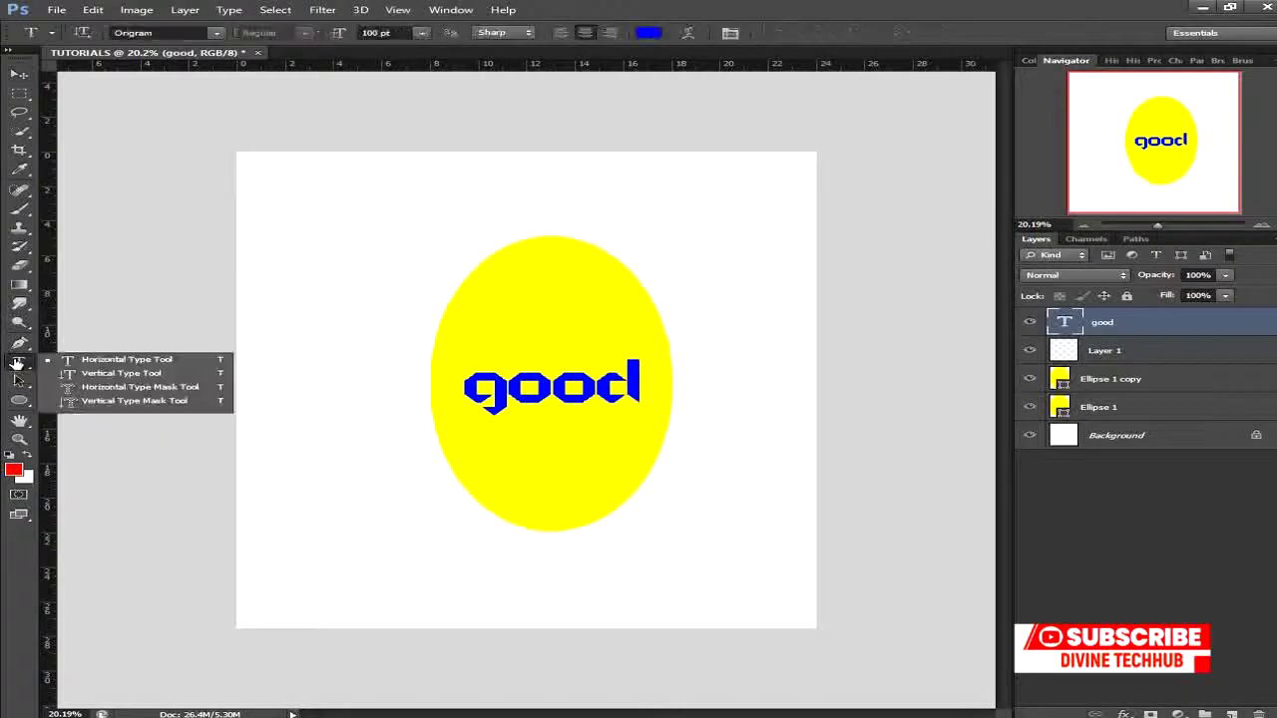
left_click(85, 376)
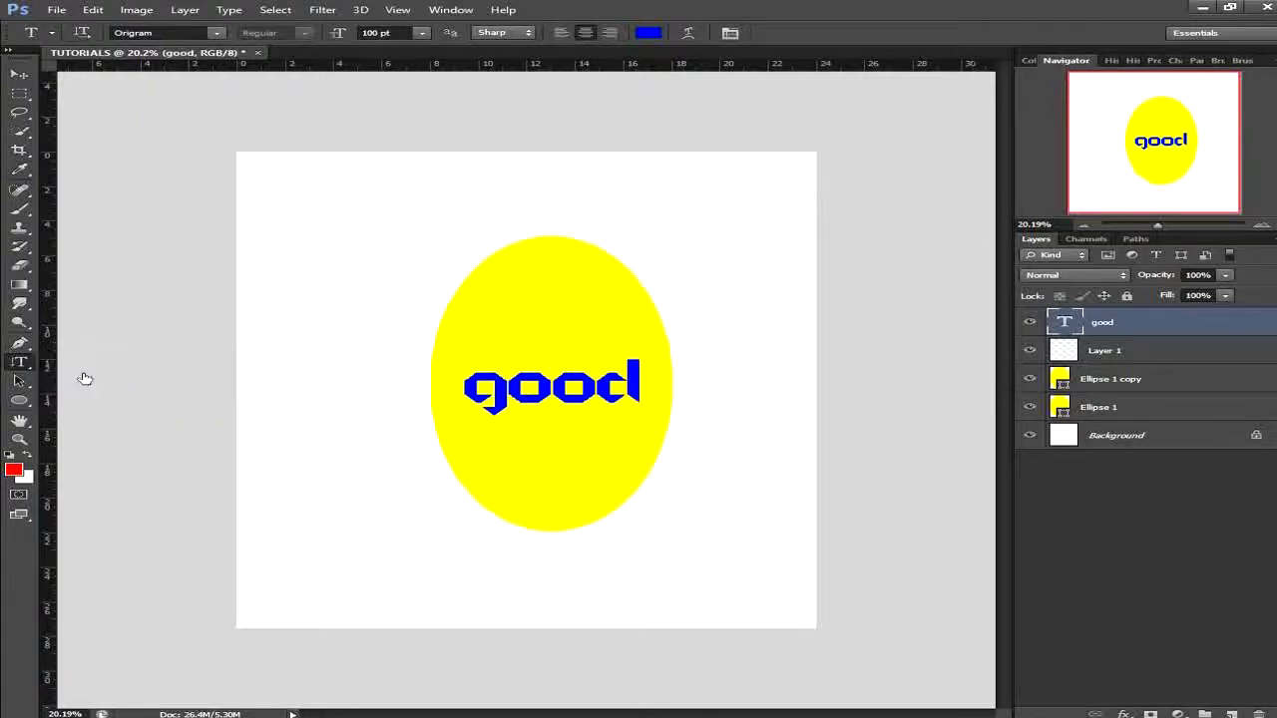
left_click(313, 206)
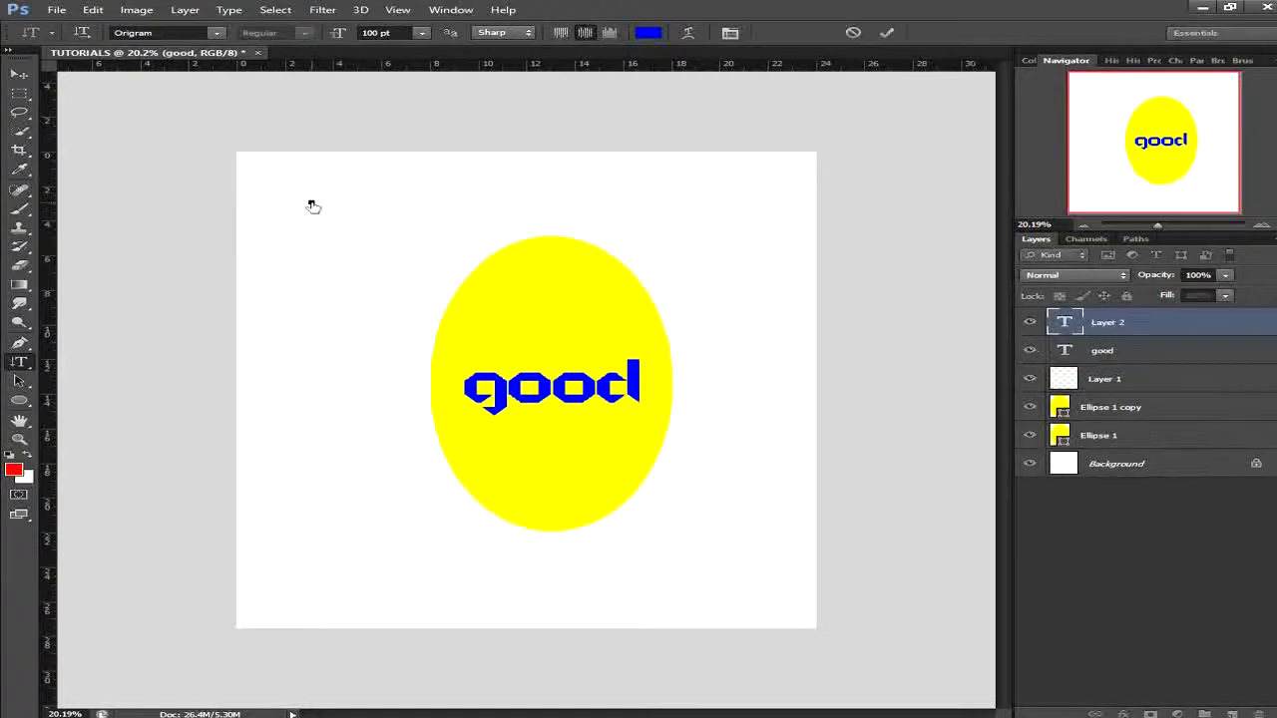
type("goo")
type("d")
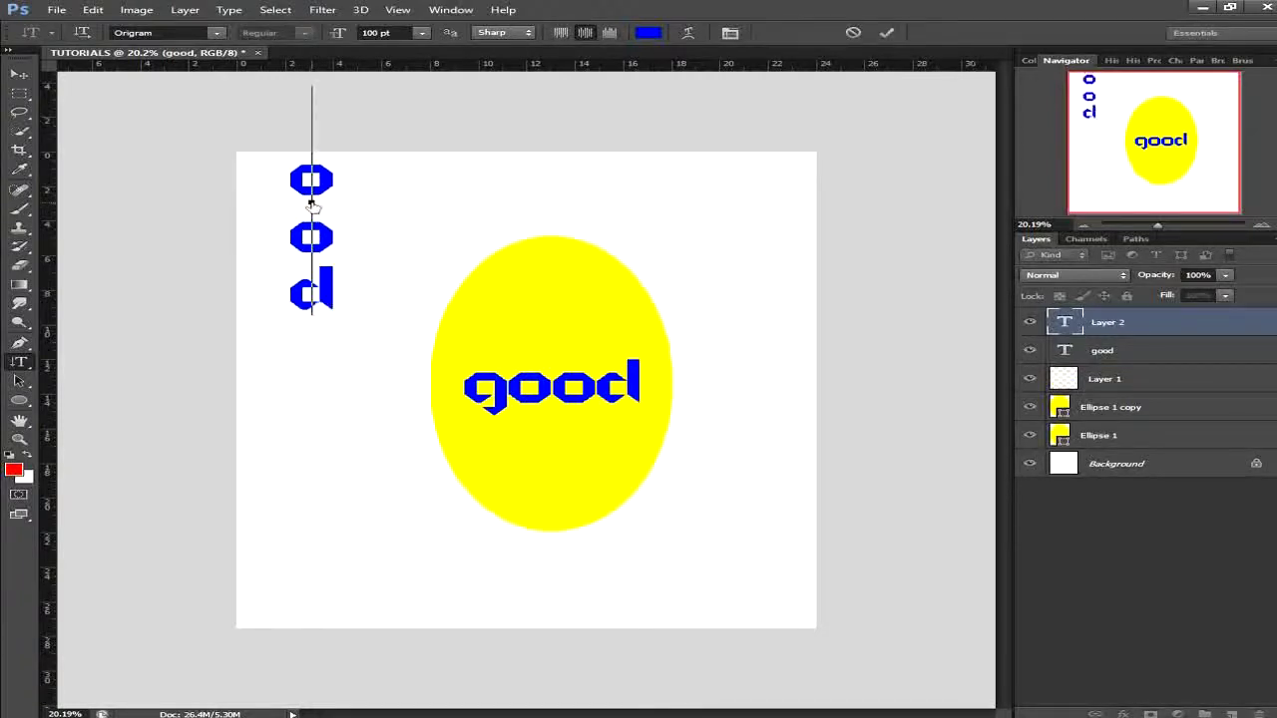
left_click_drag(433, 501, 442, 526)
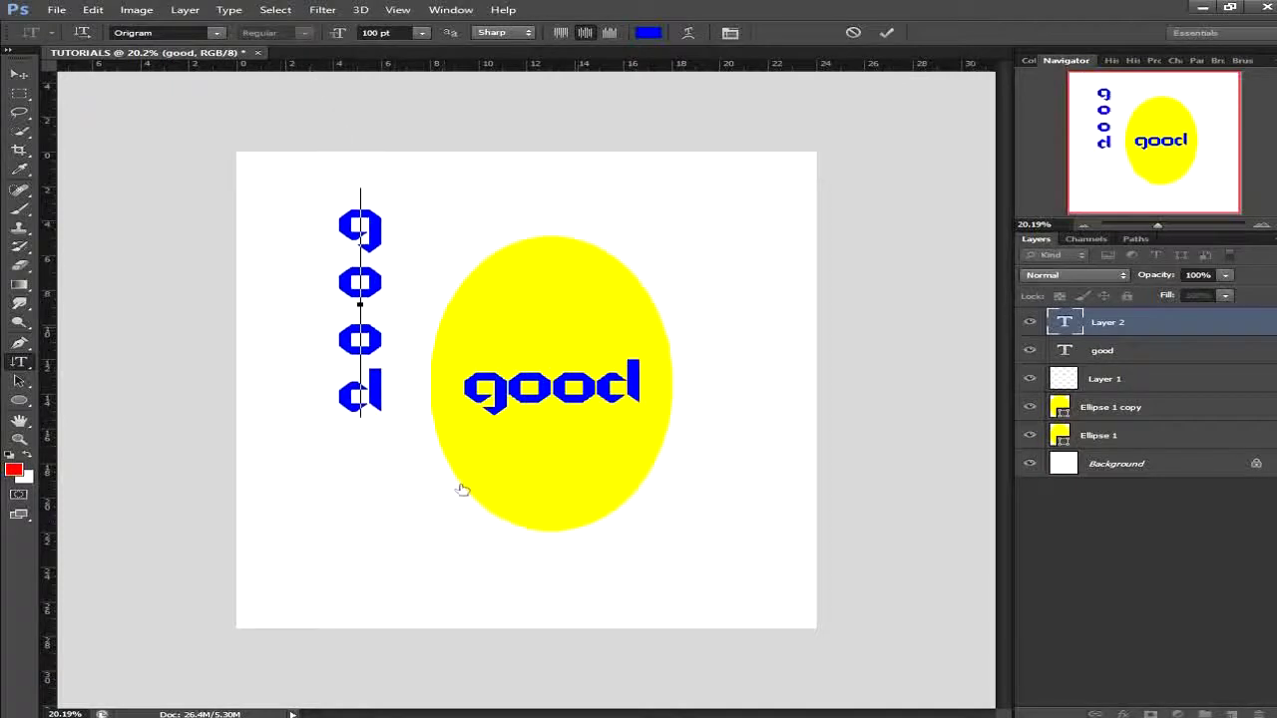
left_click(890, 32)
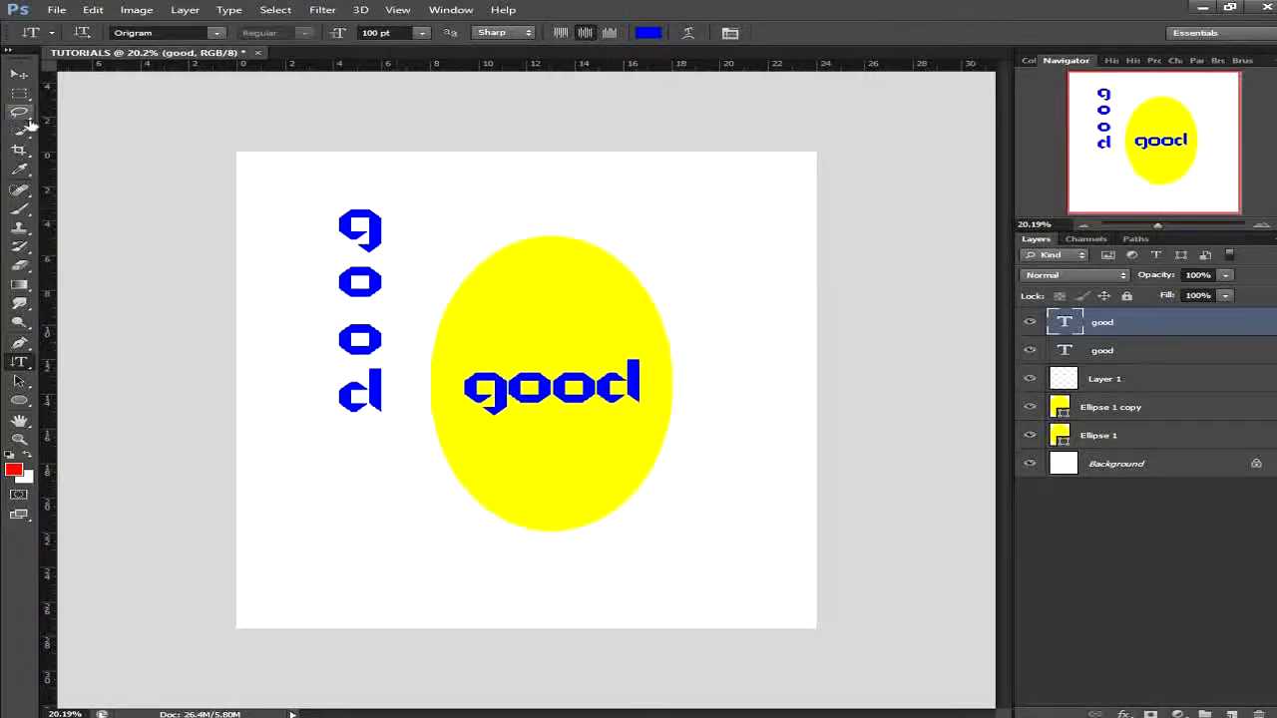
Draw a red rectangle about 13.4 cm wide and 6 cm high, and move it across the upper half of the yellow ellipse.
left_click(24, 399)
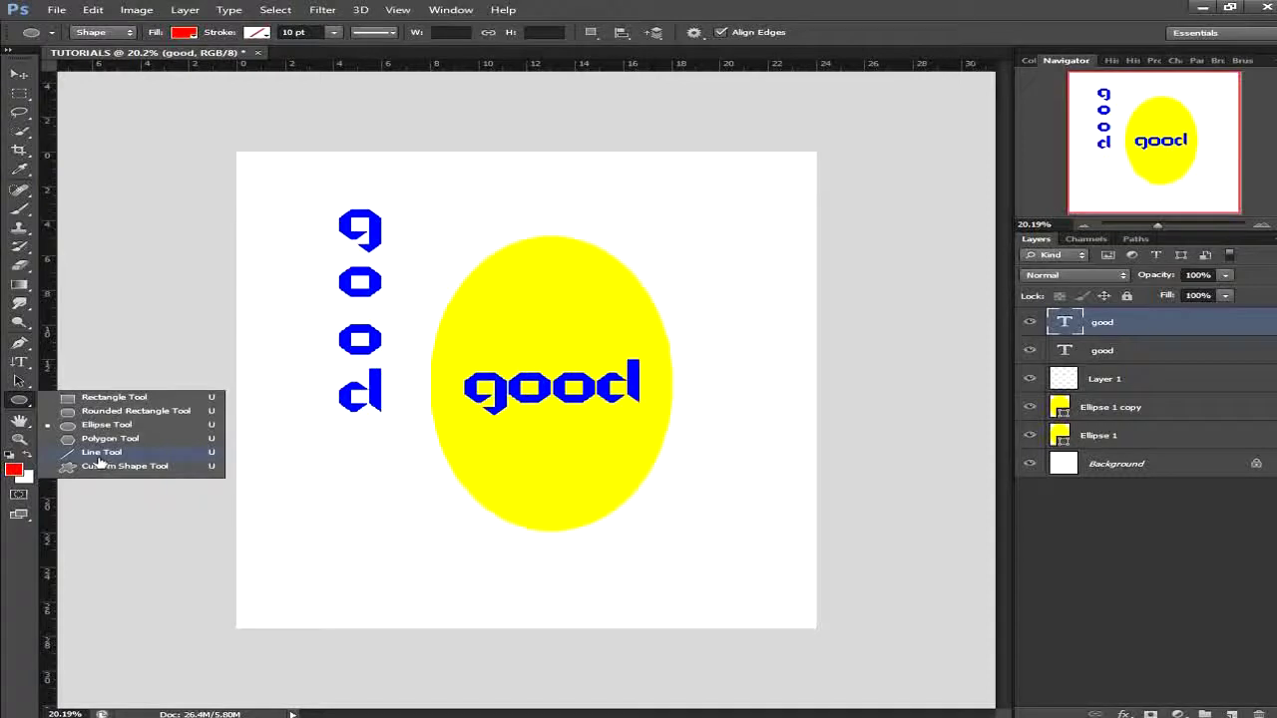
left_click(89, 398)
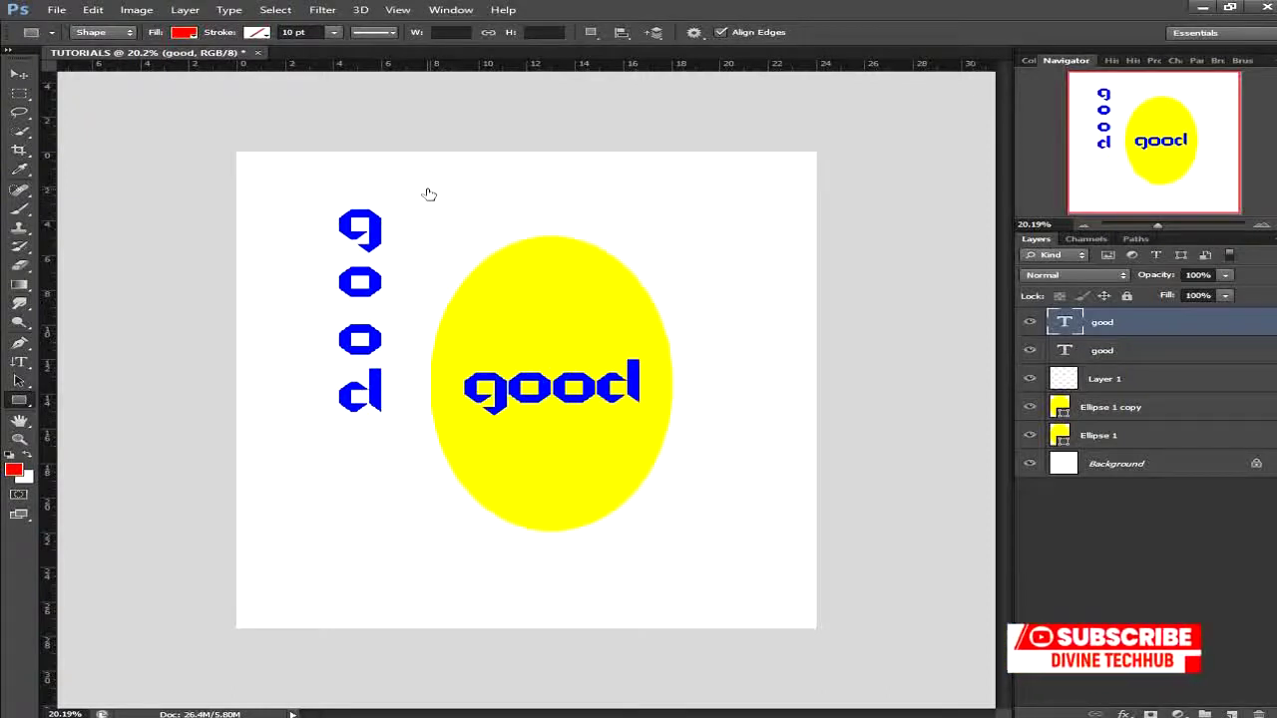
left_click_drag(426, 188, 750, 296)
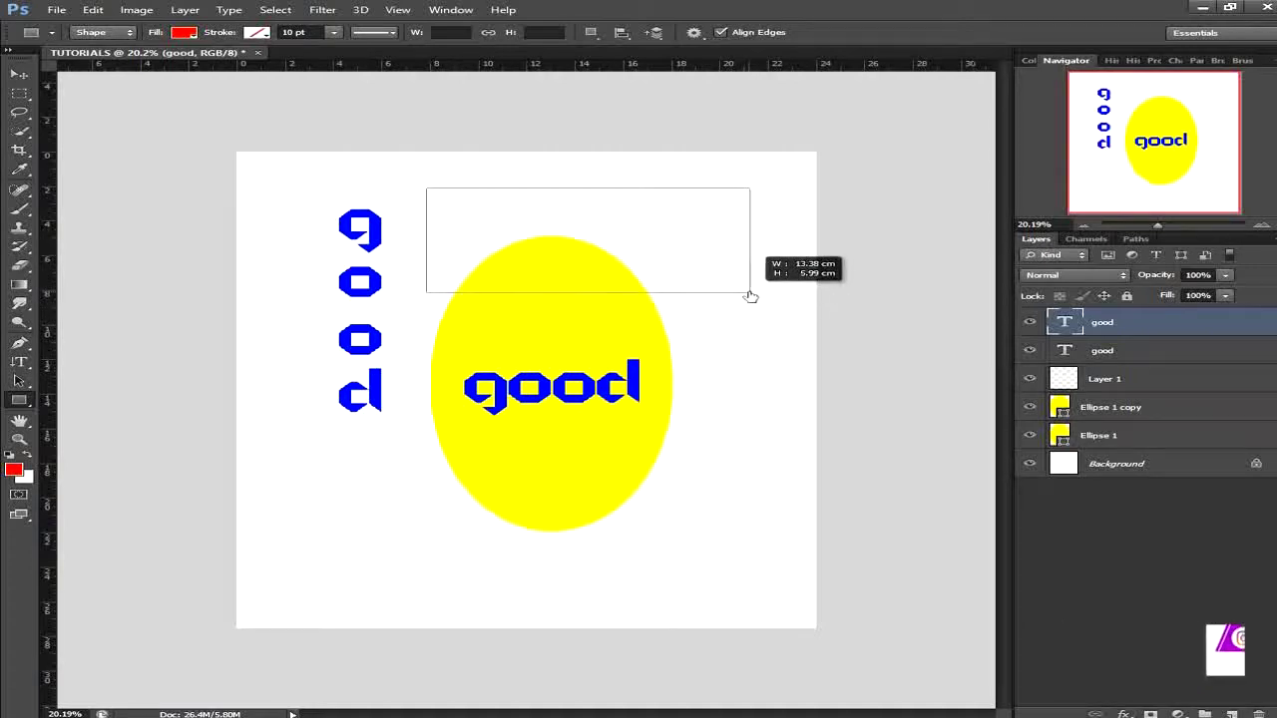
left_click_drag(750, 295, 750, 295)
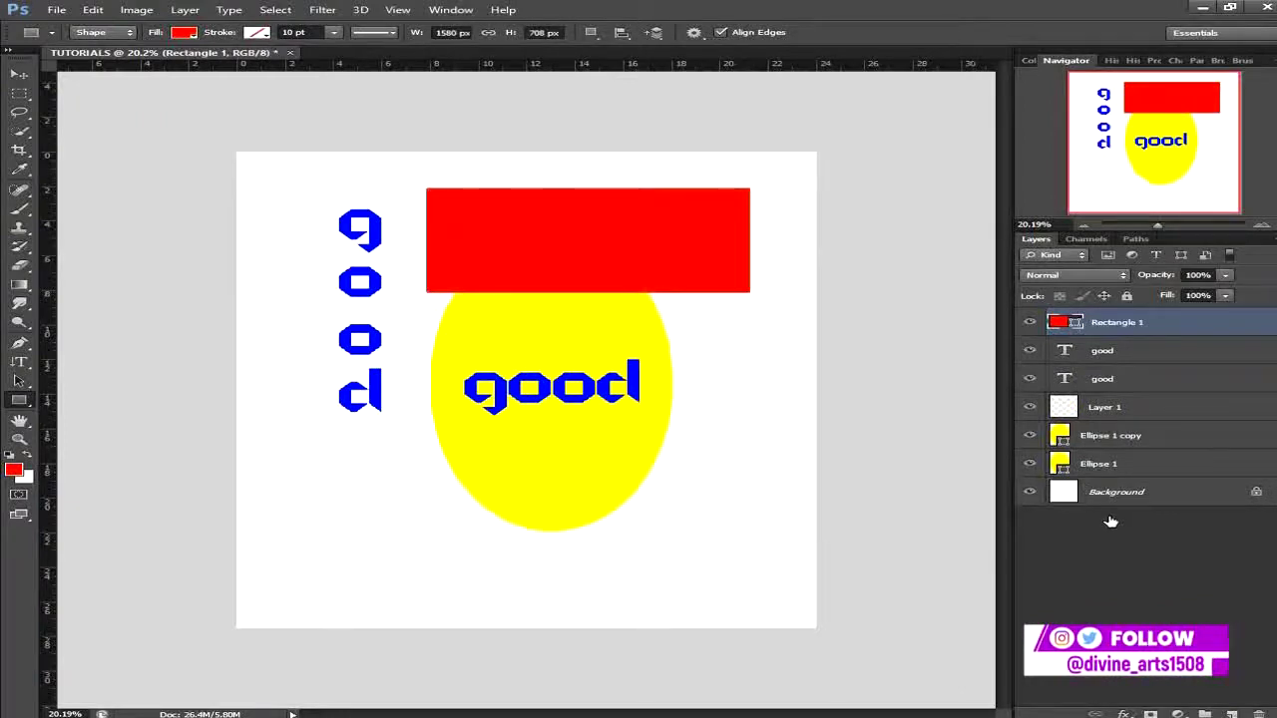
left_click(19, 73)
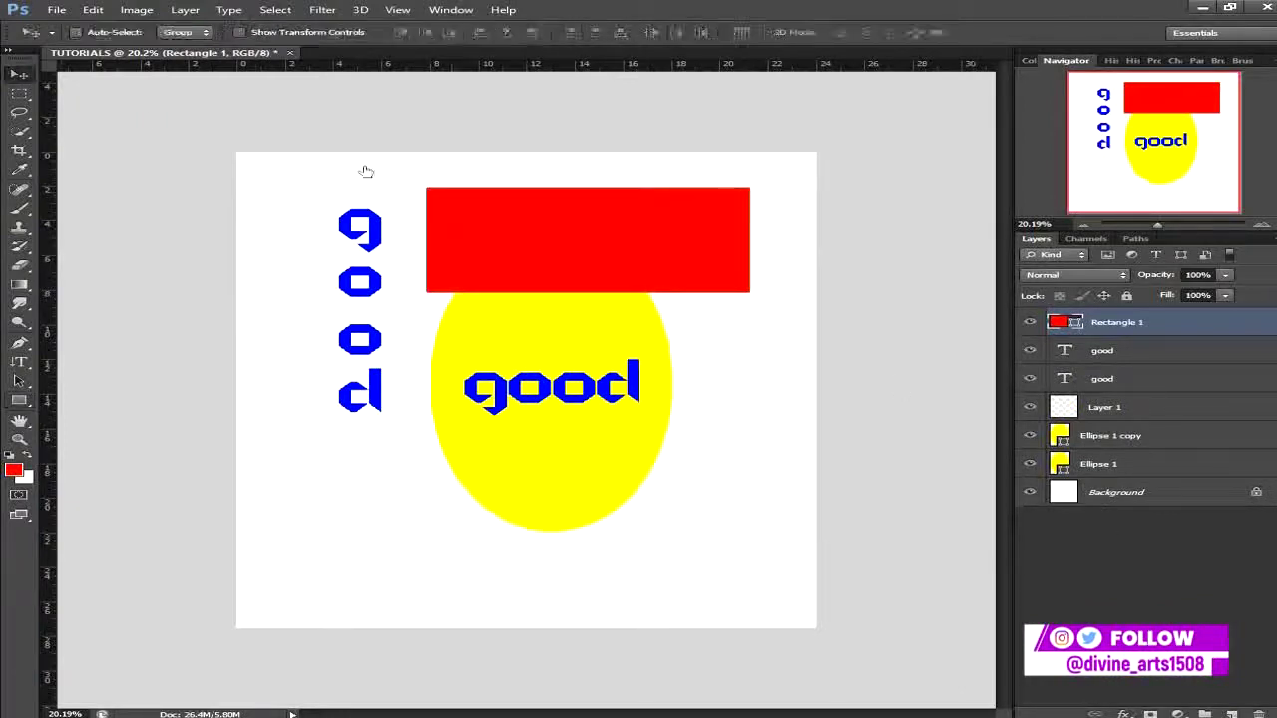
left_click_drag(527, 252, 511, 301)
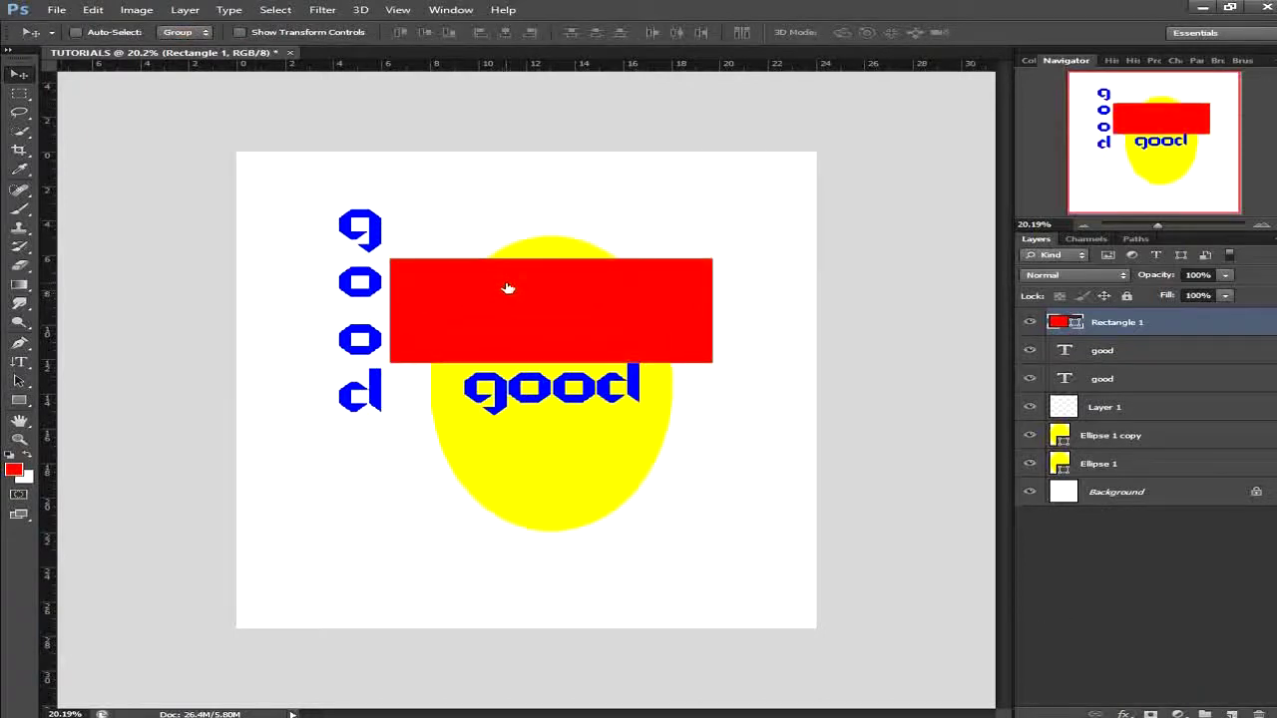